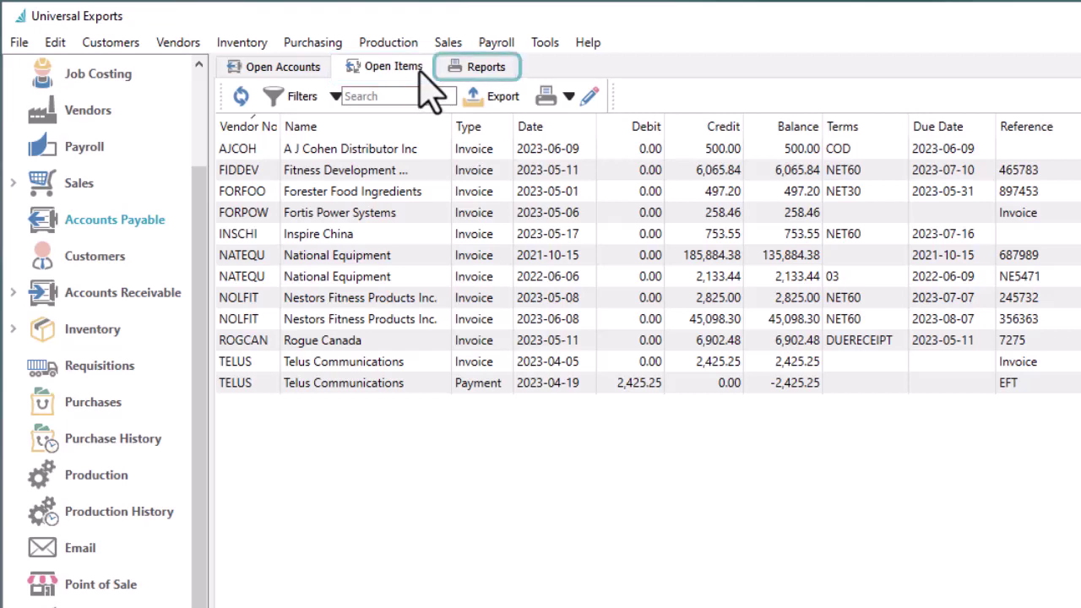
# - View the available accounts payable reports and return to the list of open accounts
pyautogui.click(440, 73)
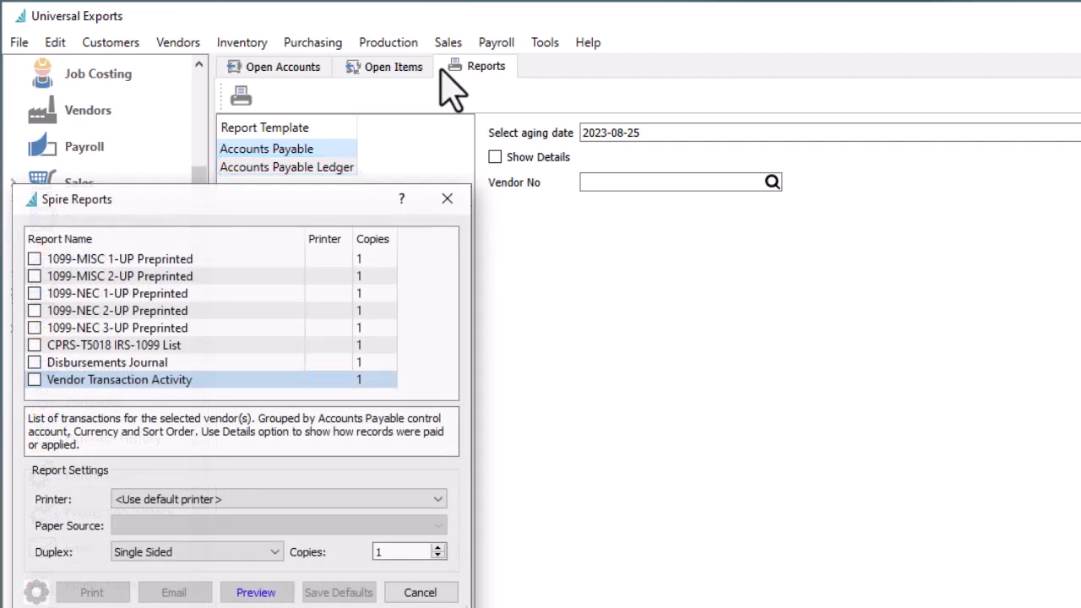
pyautogui.press('Escape')
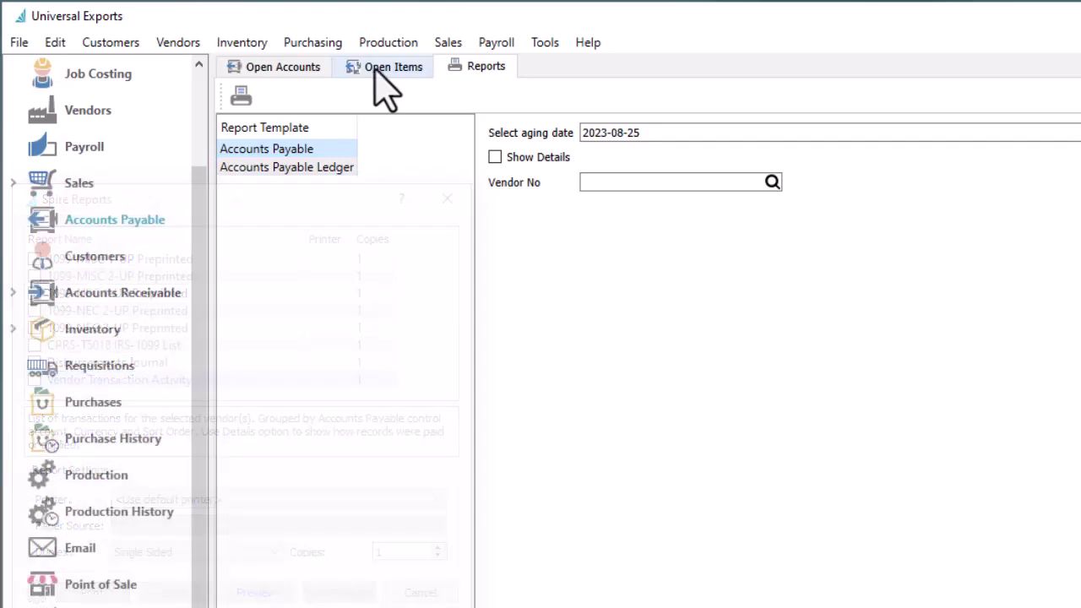
pyautogui.click(313, 67)
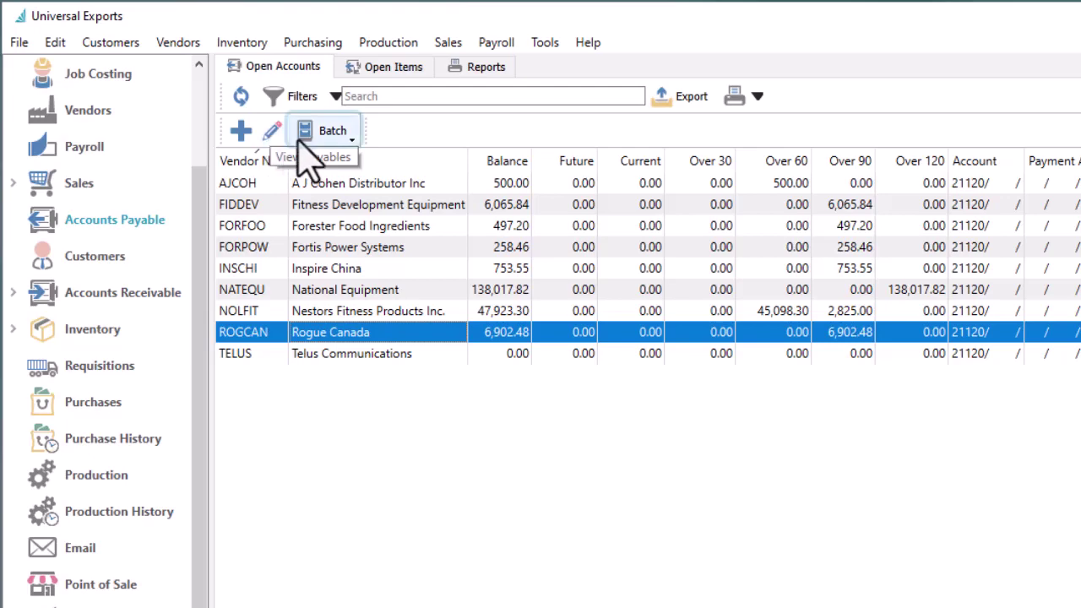
# - Examine the communications and user-defined information in Rogue Canada's accounts payable record
pyautogui.click(342, 139)
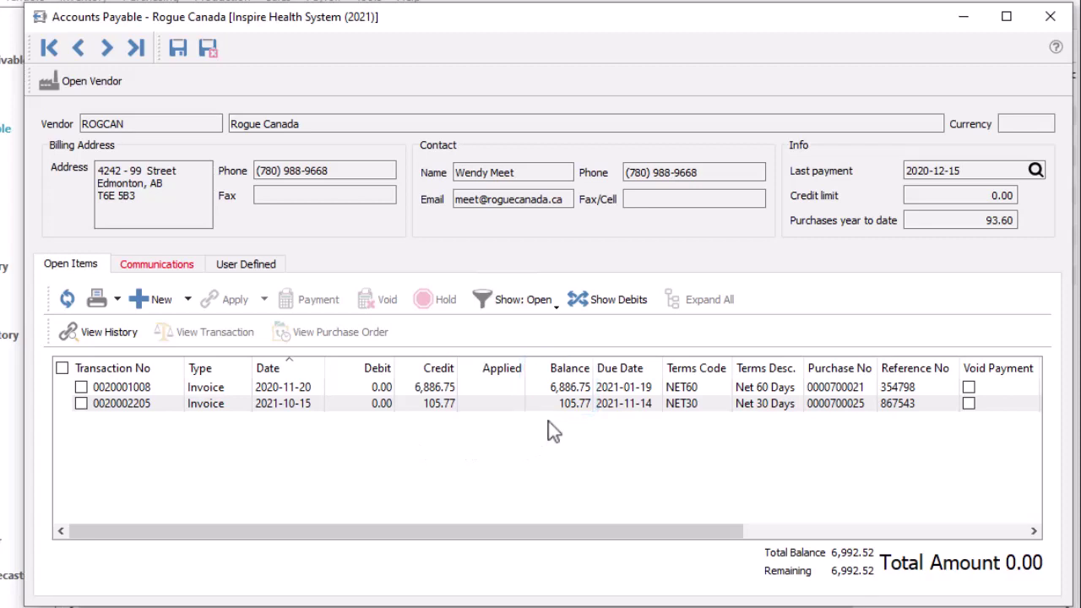
pyautogui.click(168, 272)
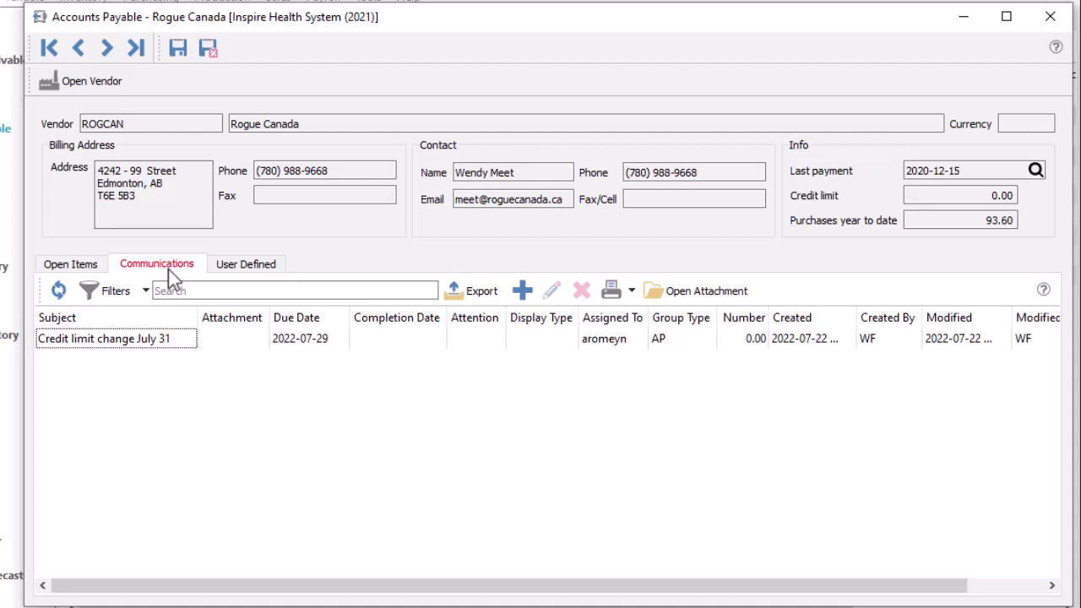
pyautogui.click(213, 272)
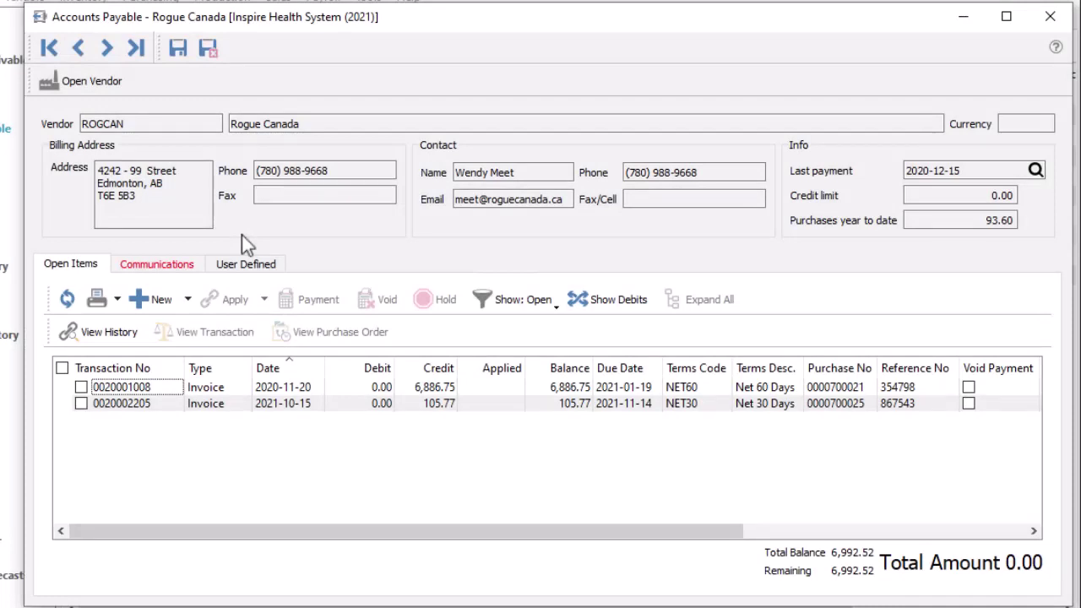
# - Start a new payable entry for Rogue Canada with the type Invoice
pyautogui.click(189, 302)
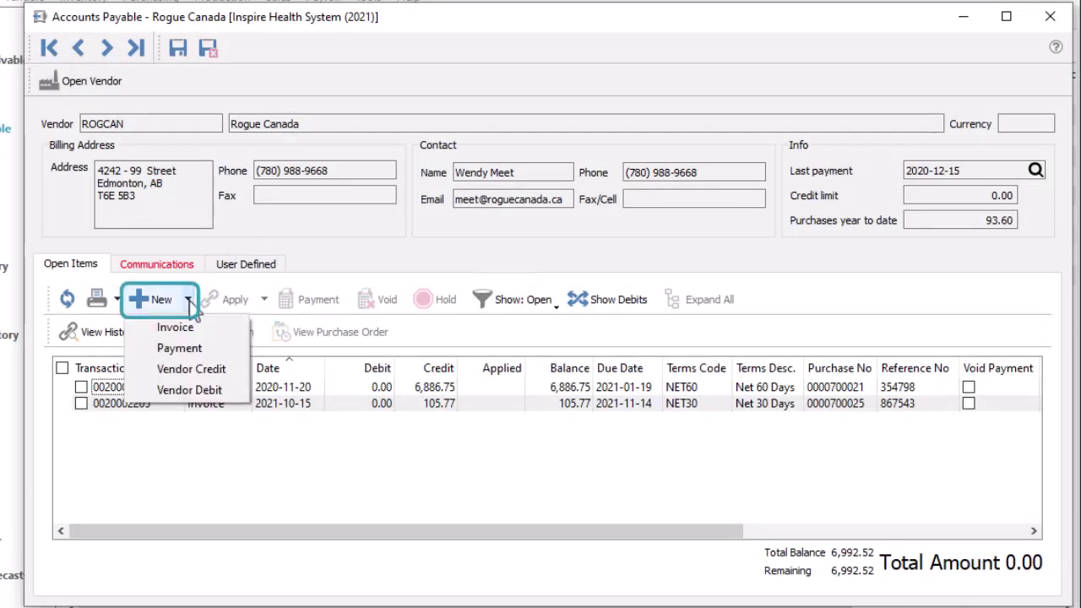
pyautogui.click(202, 346)
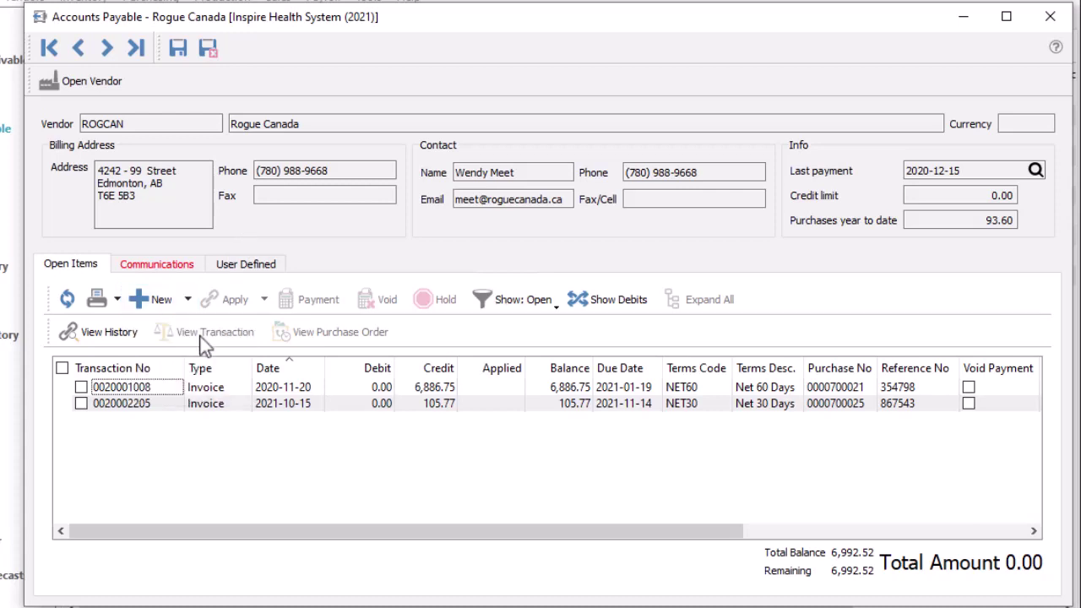
pyautogui.click(165, 300)
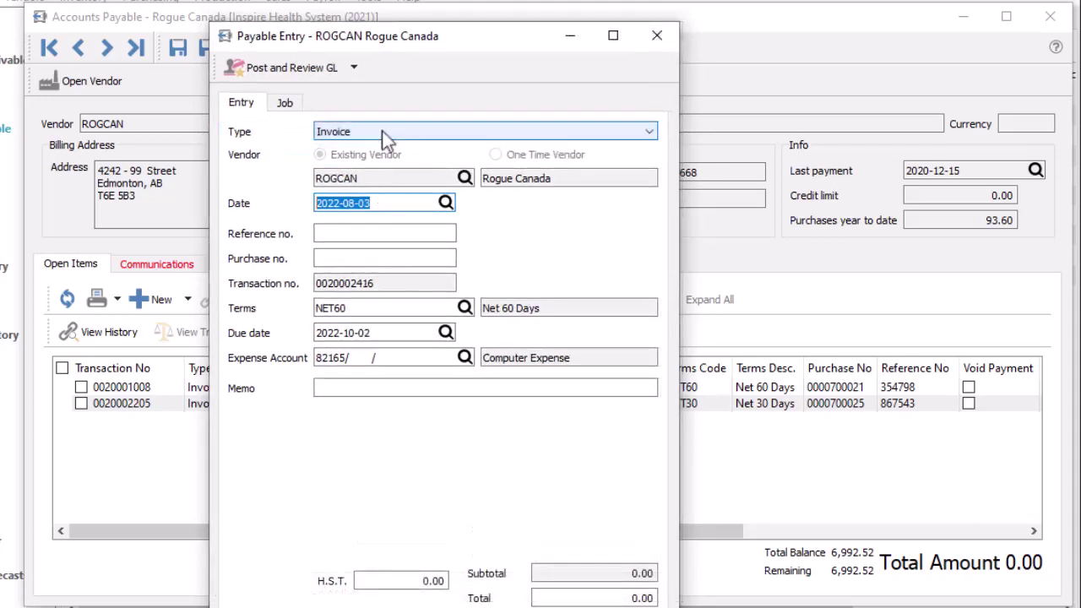
pyautogui.click(384, 133)
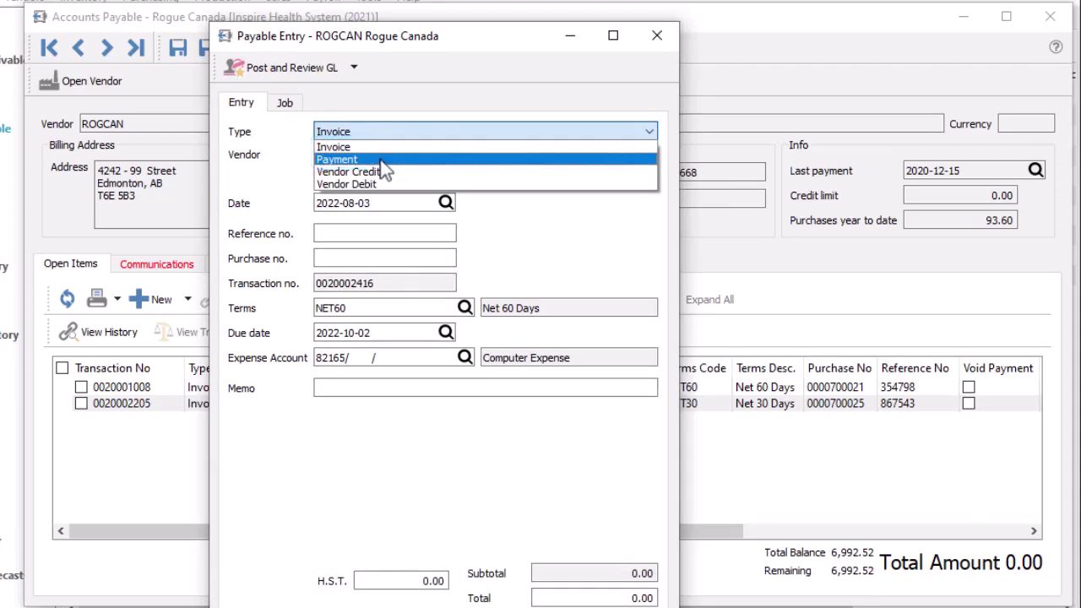
pyautogui.click(380, 147)
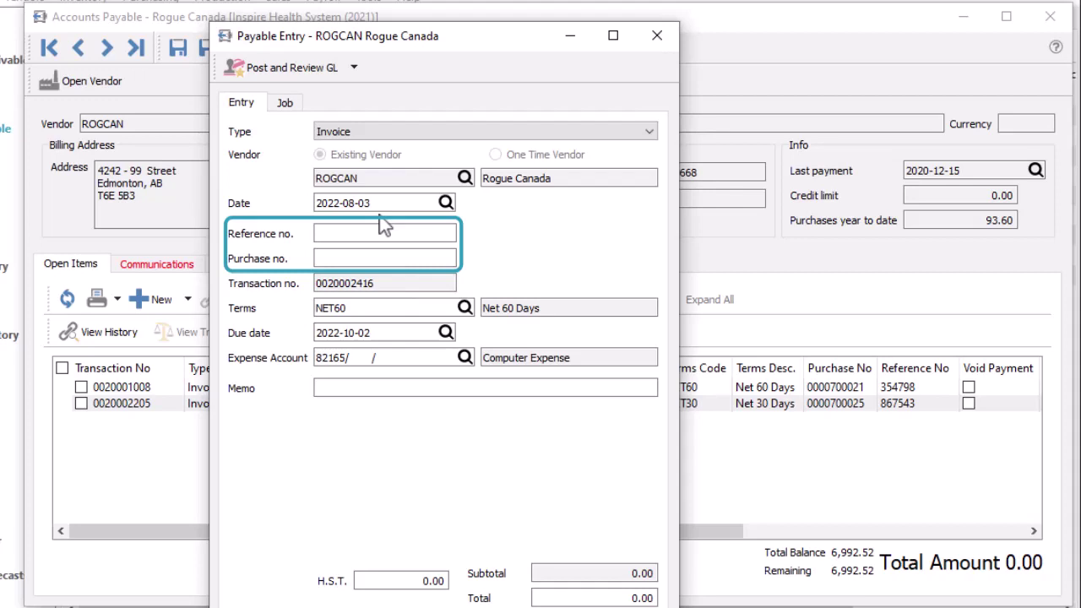
# - Set the invoice's payment terms to 2%10NET30 and its total to 226.00
pyautogui.click(466, 309)
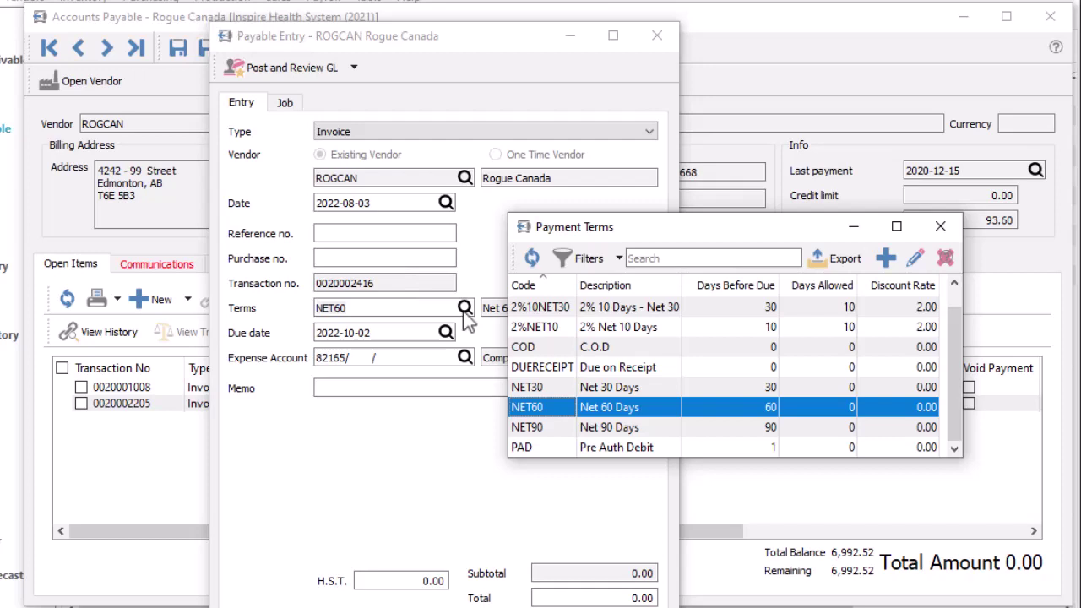
pyautogui.doubleClick(535, 309)
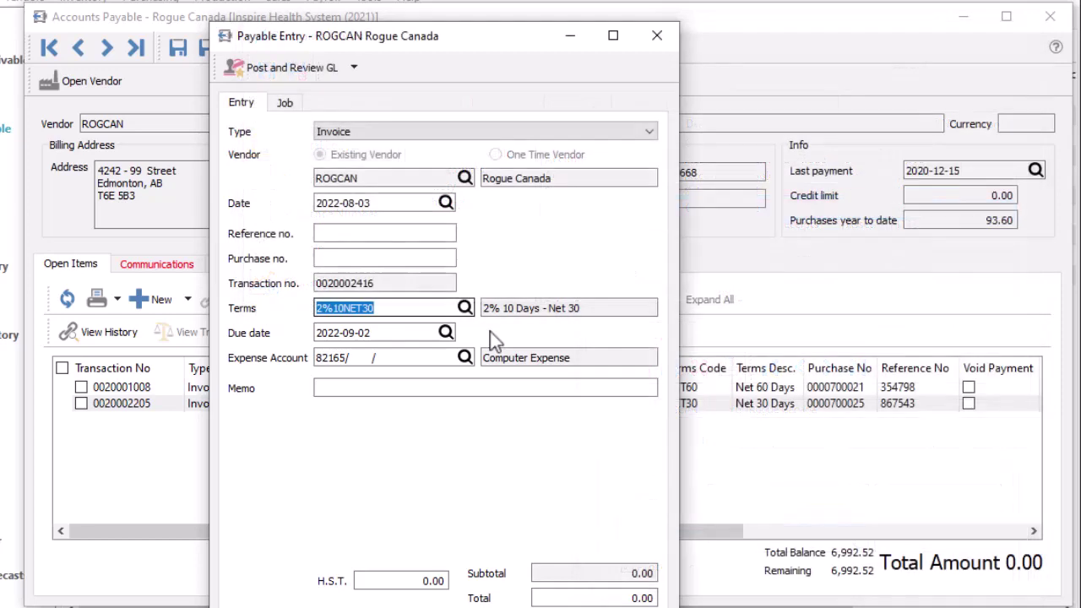
pyautogui.click(452, 387)
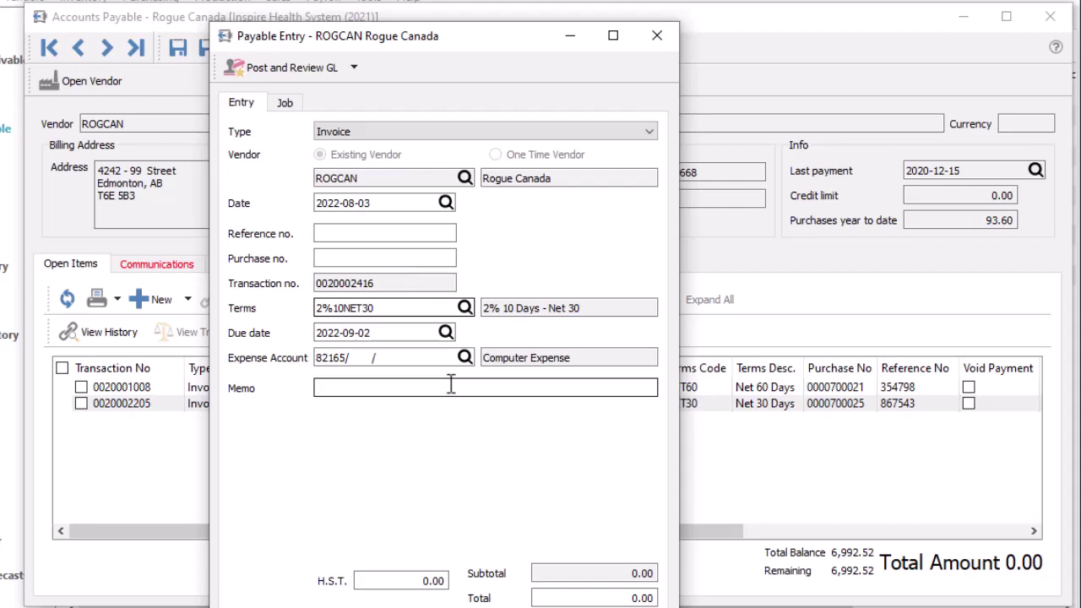
pyautogui.click(559, 594)
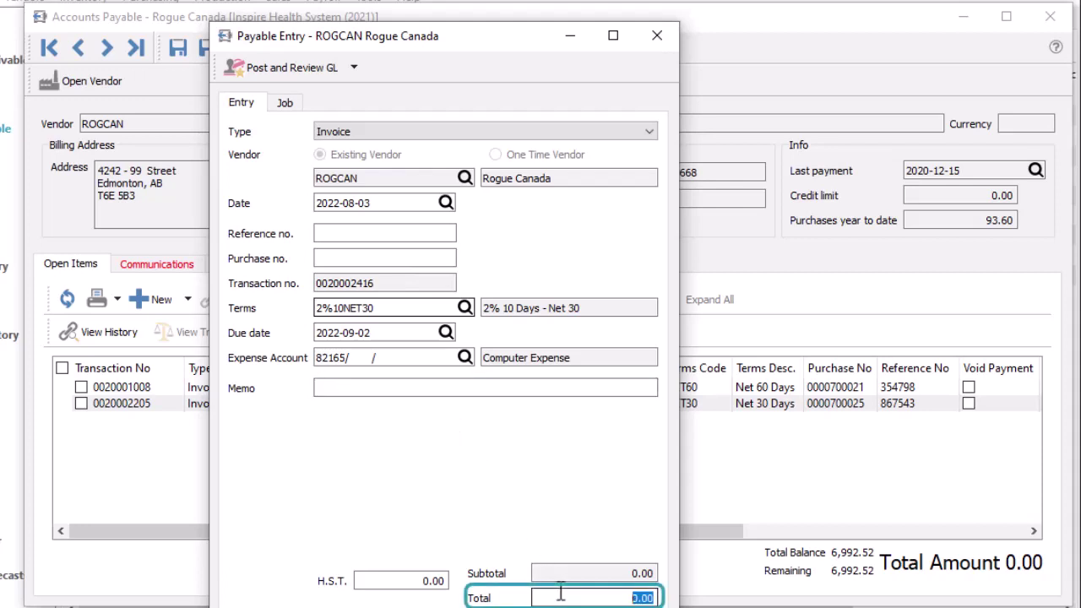
pyautogui.write('226')
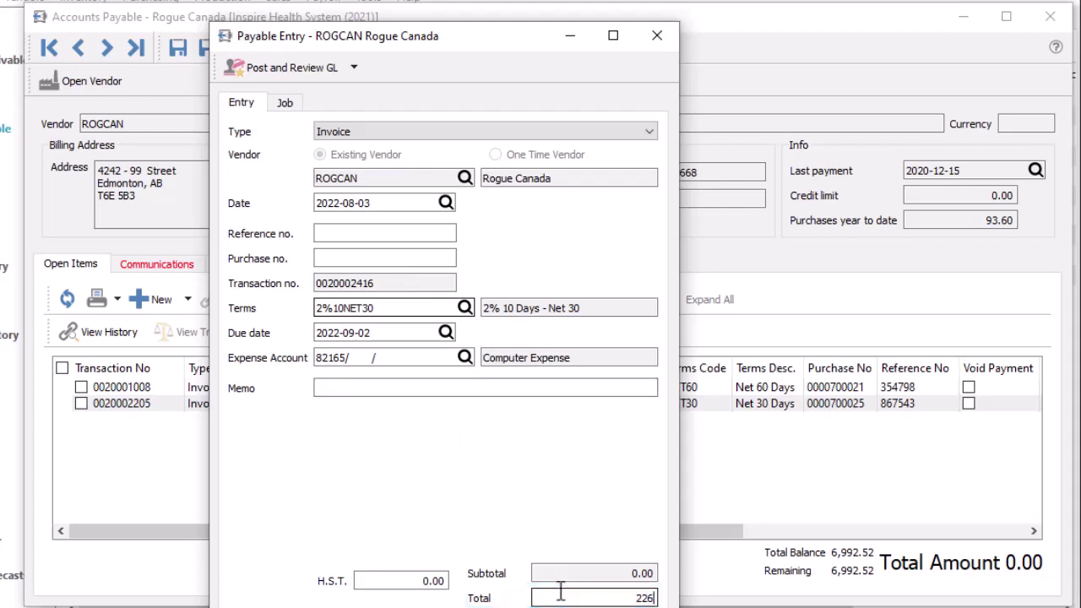
pyautogui.press('Tab')
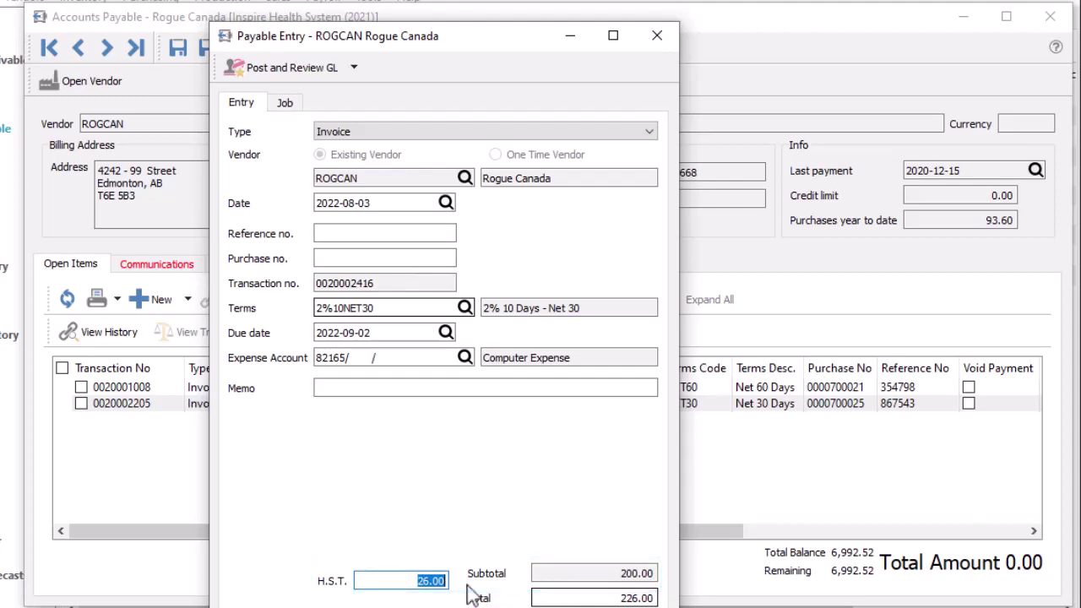
pyautogui.click(414, 582)
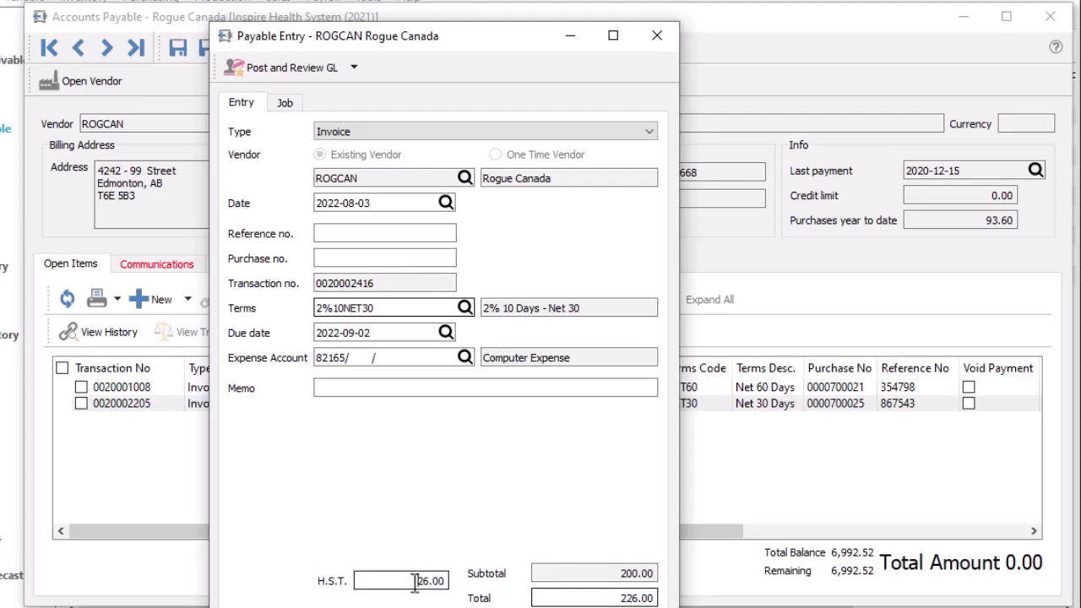
# - Check the invoice's job allocations and post the invoice with a GL review
pyautogui.click(285, 103)
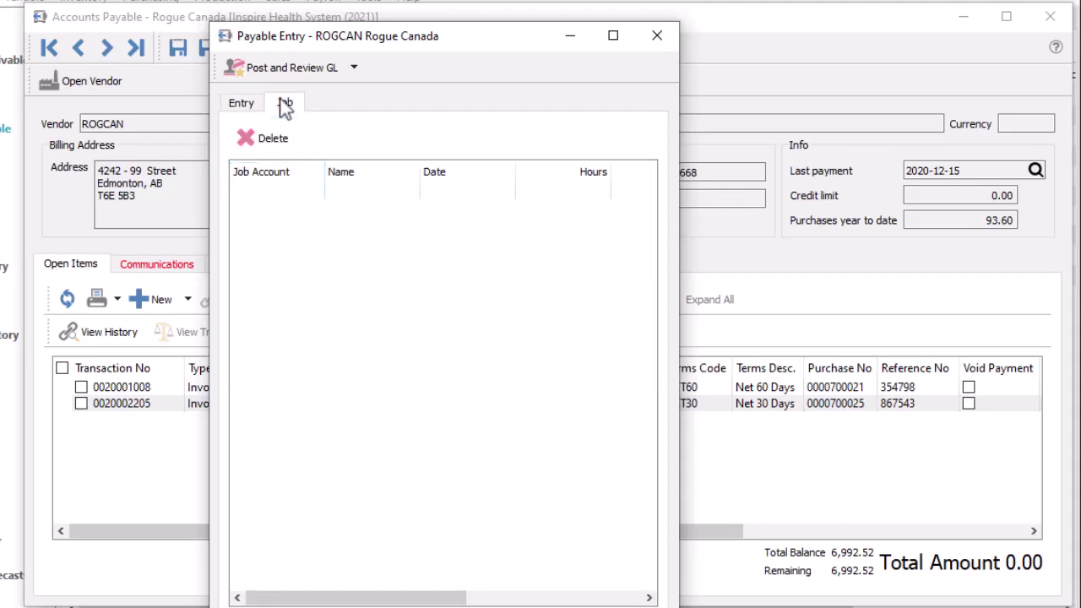
pyautogui.click(354, 70)
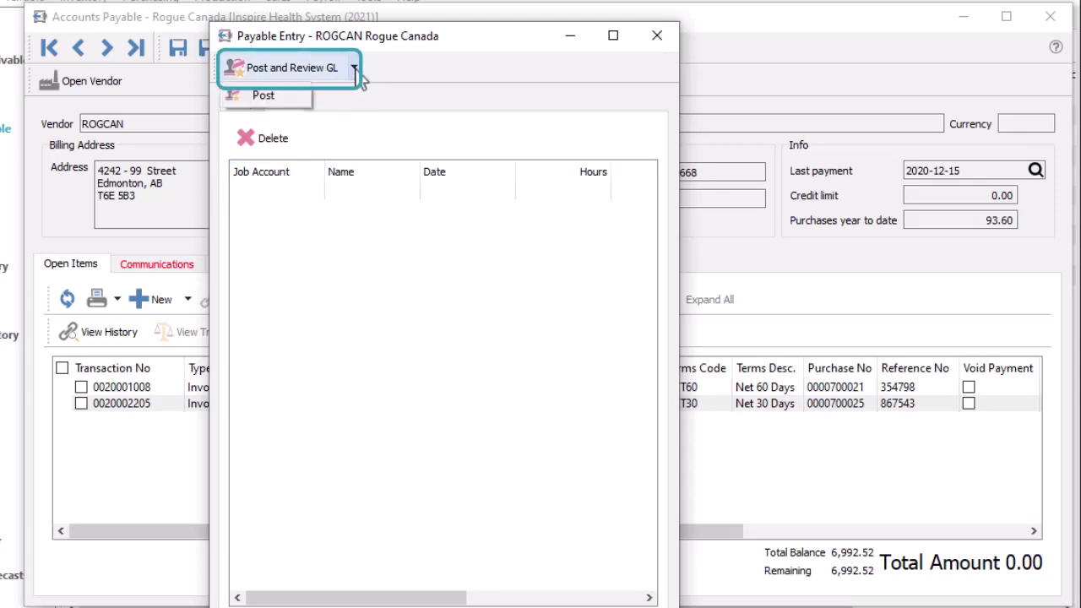
pyautogui.click(292, 69)
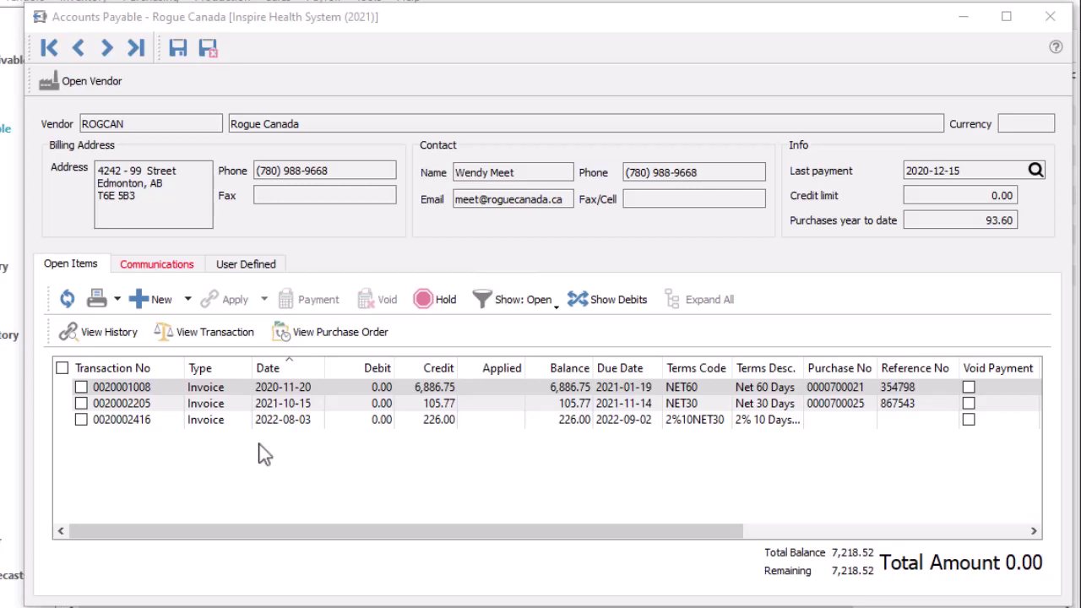
# - Select the open invoices dated 2020-11-20 and 2022-08-03 and start a payment for them
pyautogui.click(81, 387)
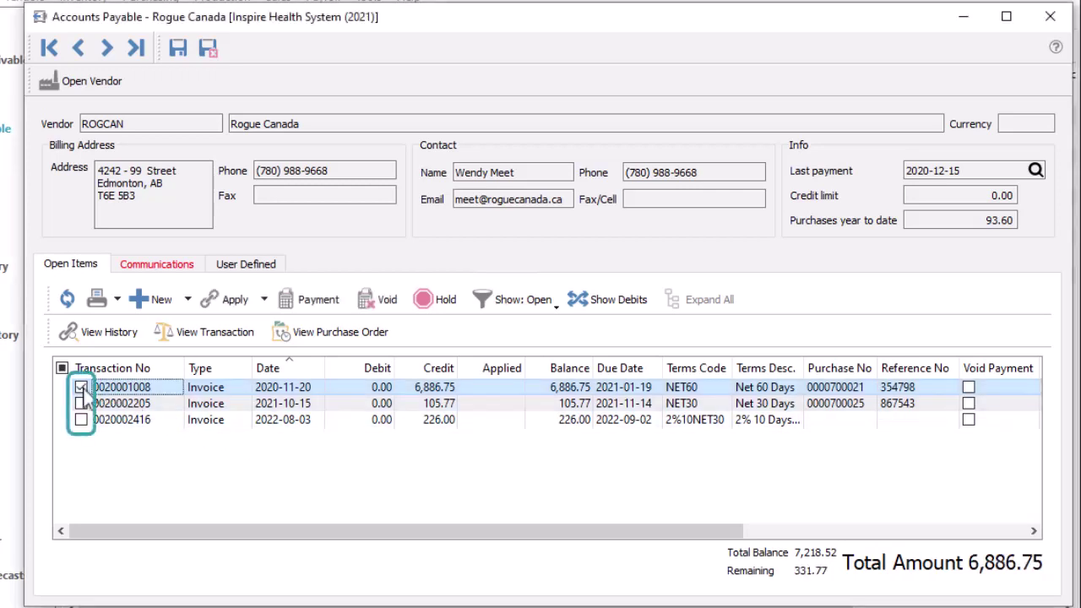
pyautogui.click(81, 420)
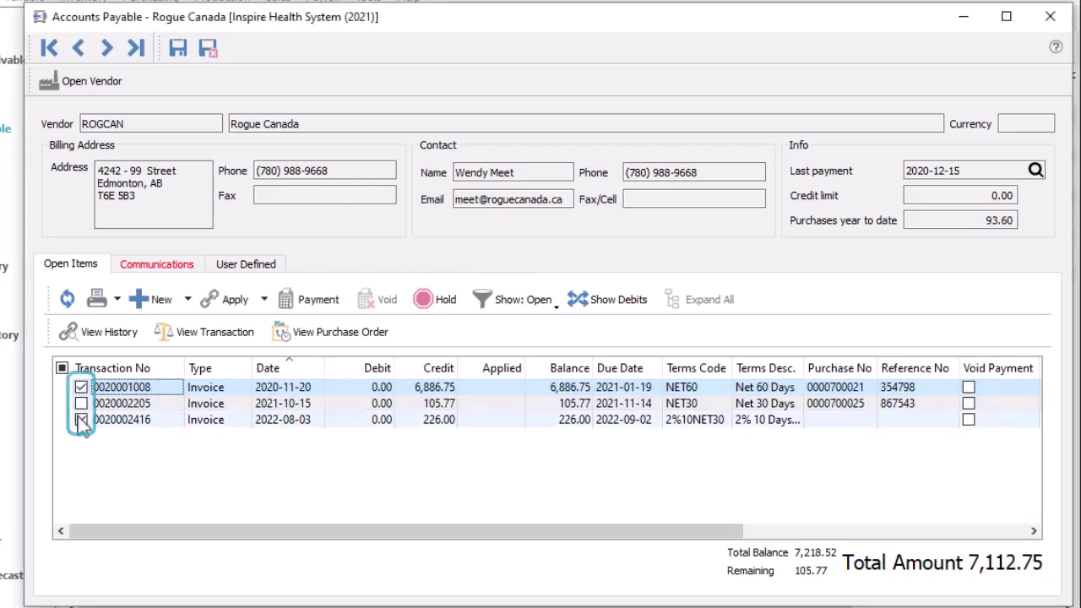
pyautogui.click(304, 302)
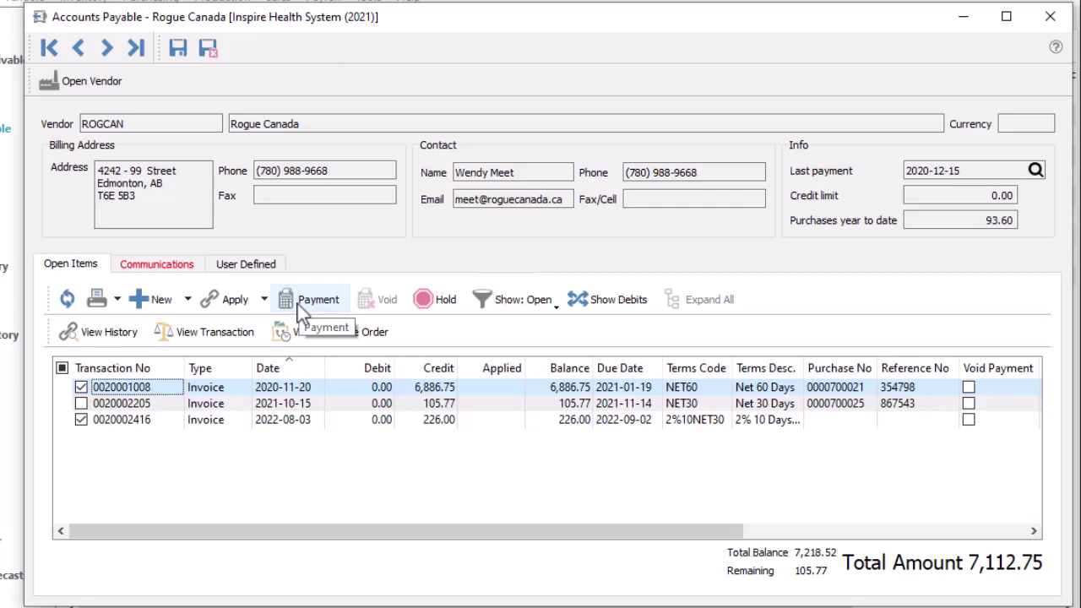
pyautogui.click(322, 338)
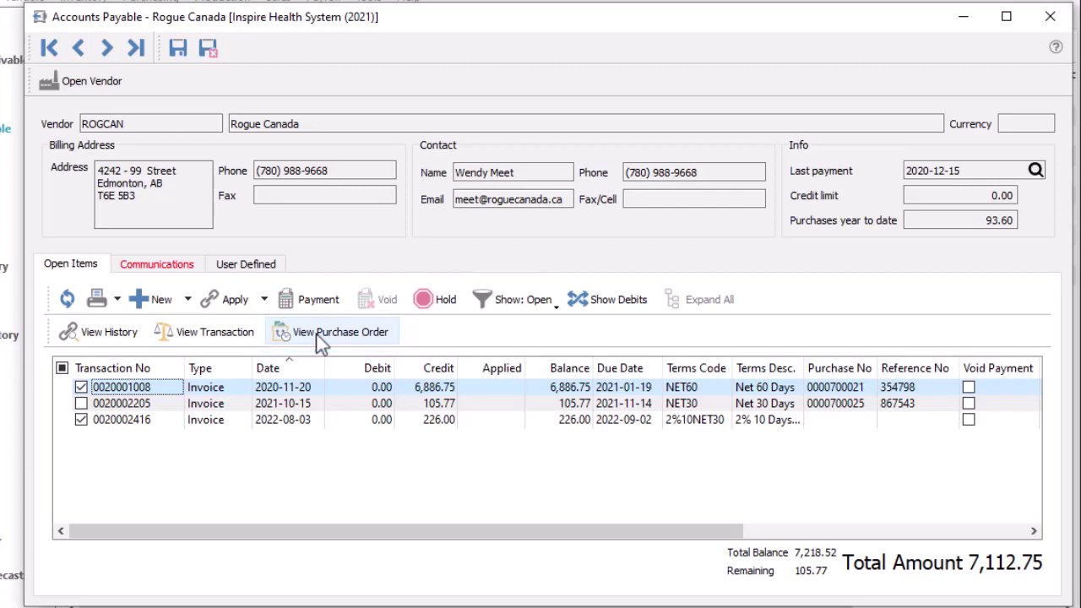
pyautogui.click(314, 307)
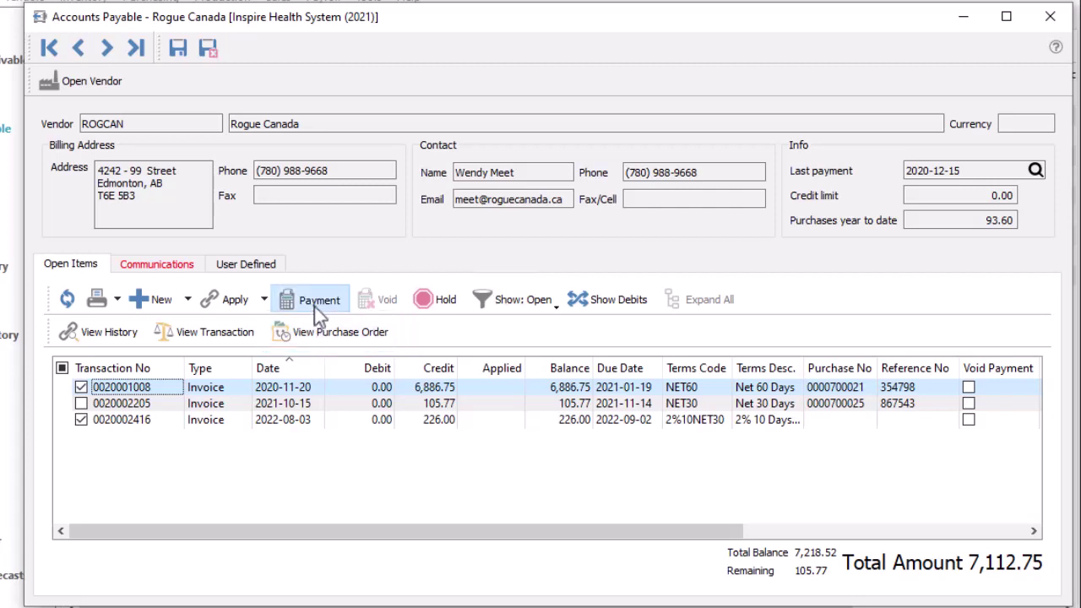
# - Choose Check as the print option for the payment from the RBC Bank account
pyautogui.click(422, 275)
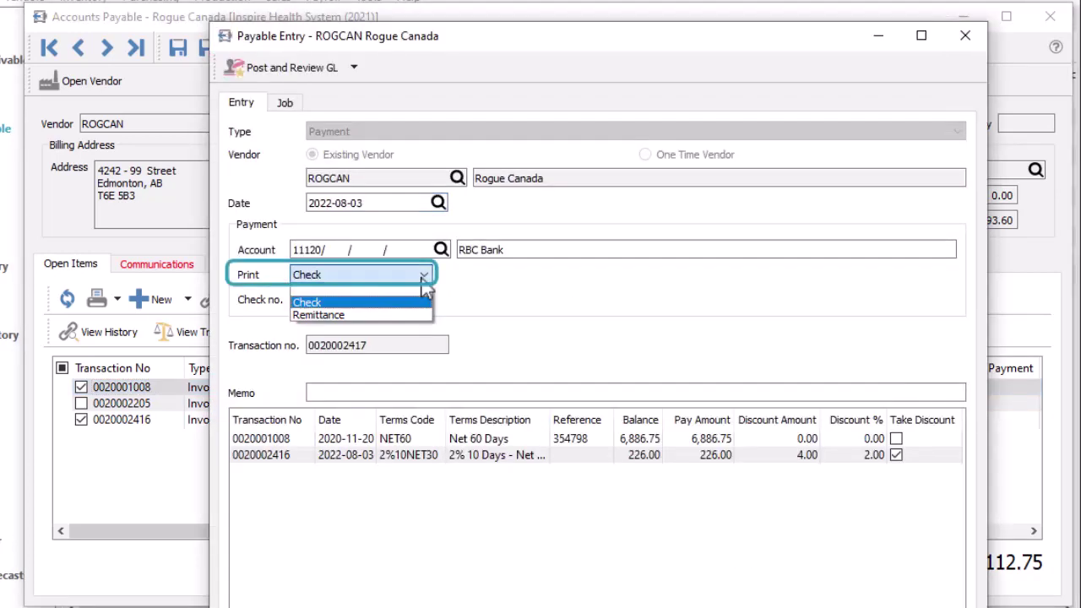
pyautogui.click(423, 302)
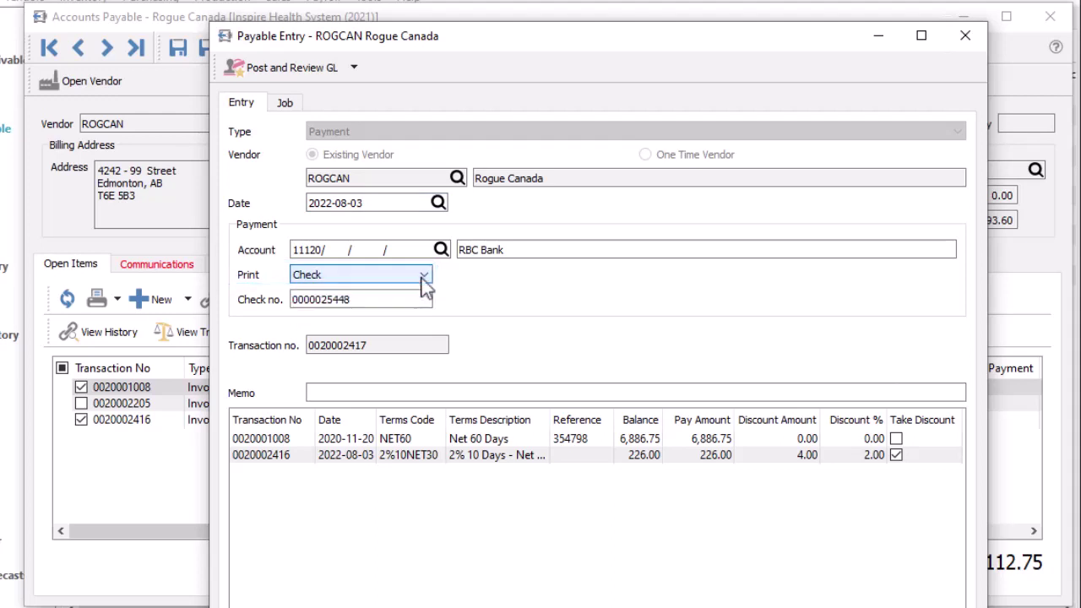
pyautogui.click(400, 298)
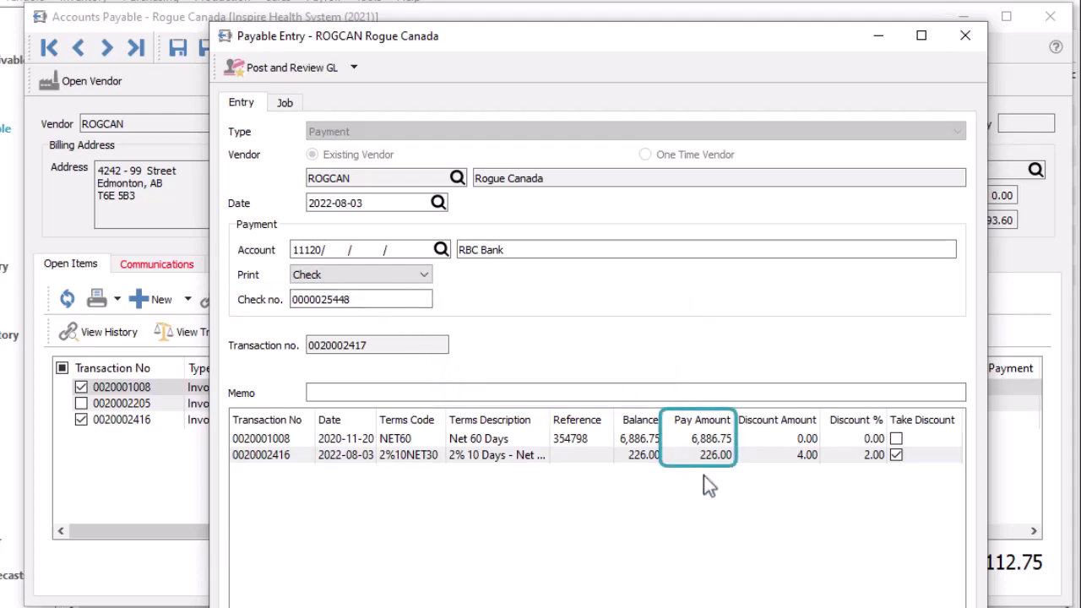
# - Set the pay amount of the 2020-11-20 invoice to 1,000.00 and keep the discount taken on the 2022-08-03 invoice
pyautogui.click(695, 439)
pyautogui.write('1')
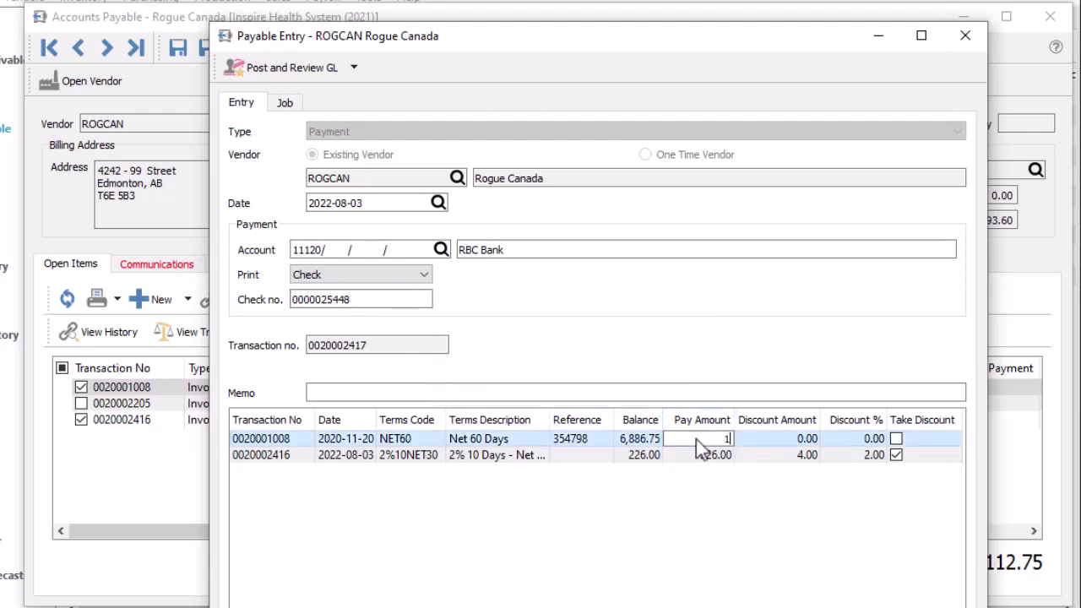
pyautogui.write('000')
pyautogui.press('Tab')
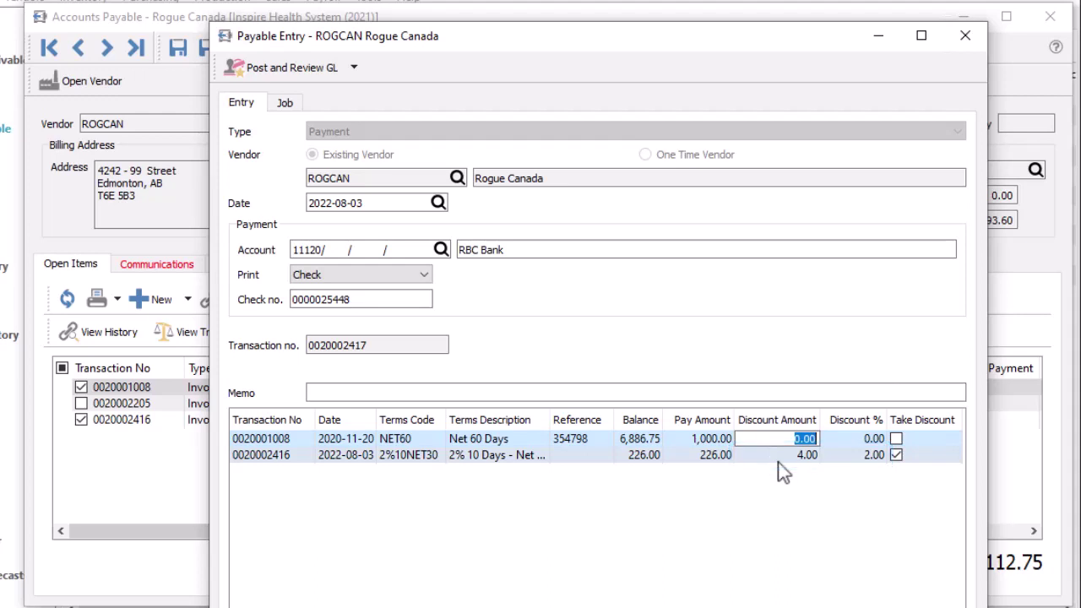
pyautogui.click(894, 455)
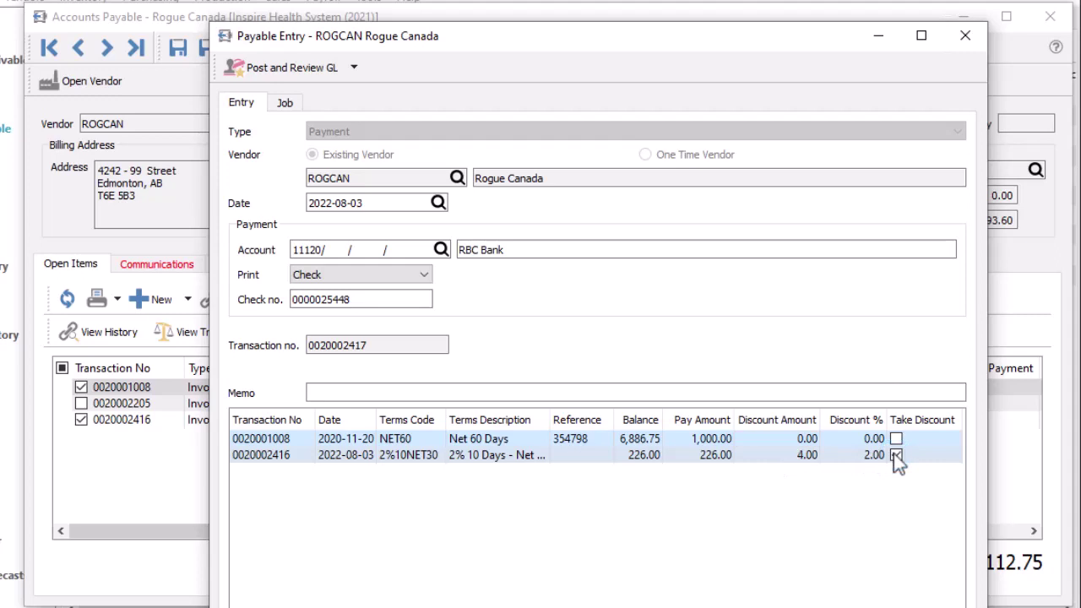
# - Post the payment with a GL review, skip printing the cheque report and answer that the check printed successfully
pyautogui.click(314, 70)
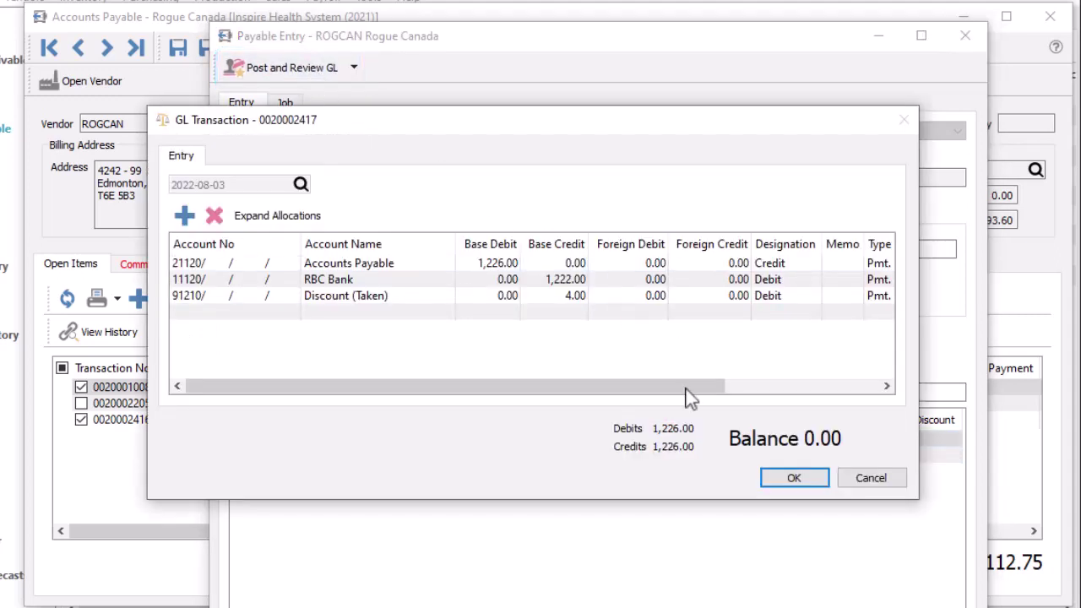
pyautogui.click(778, 481)
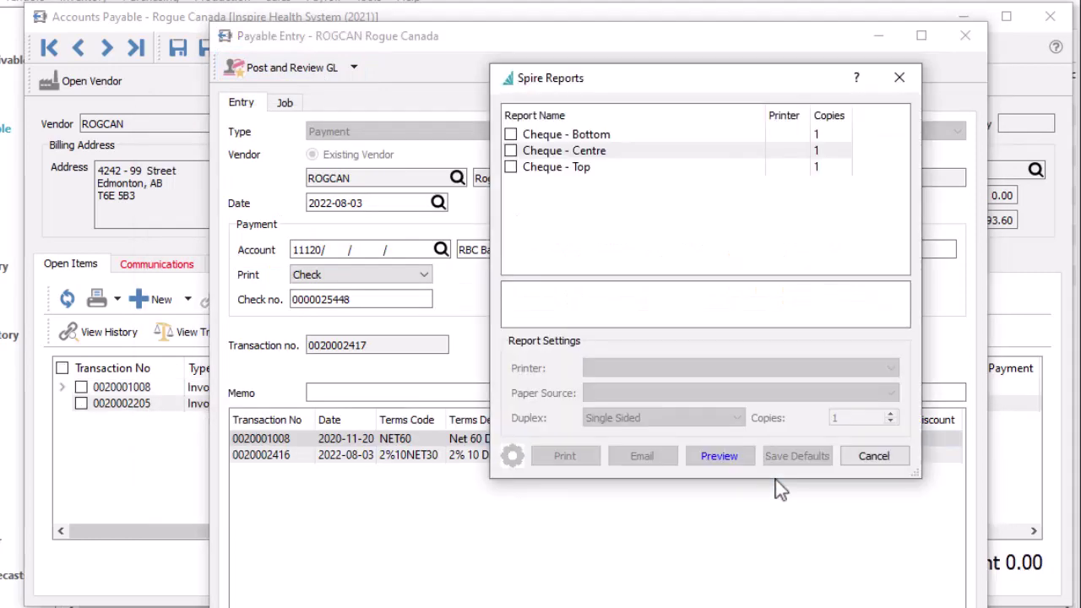
pyautogui.click(870, 460)
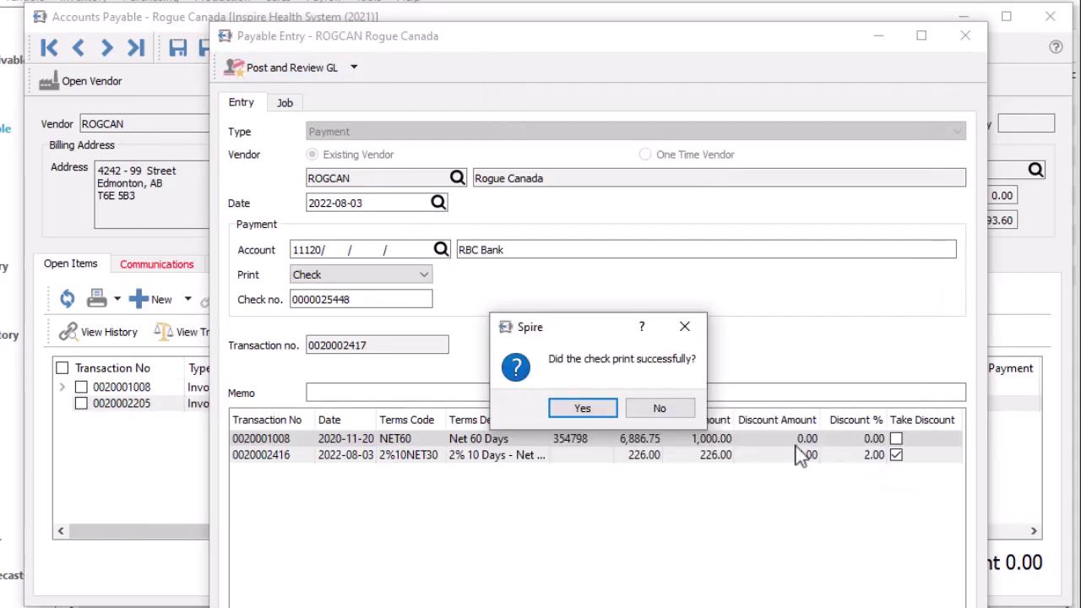
pyautogui.click(583, 409)
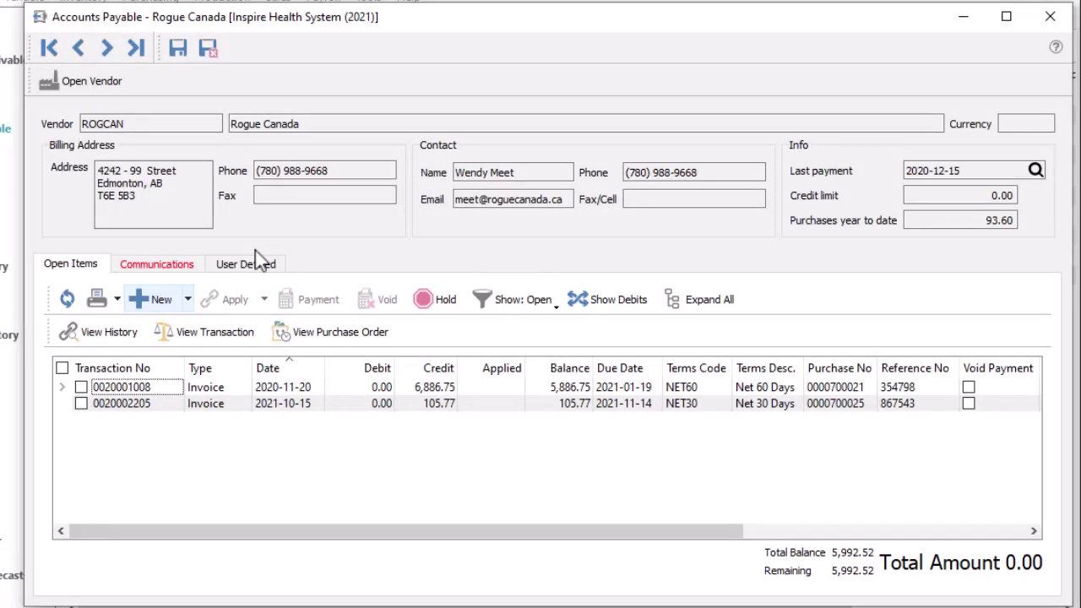
# - Create a new payment for Rogue Canada with a total of 105.77 and post it
pyautogui.click(189, 298)
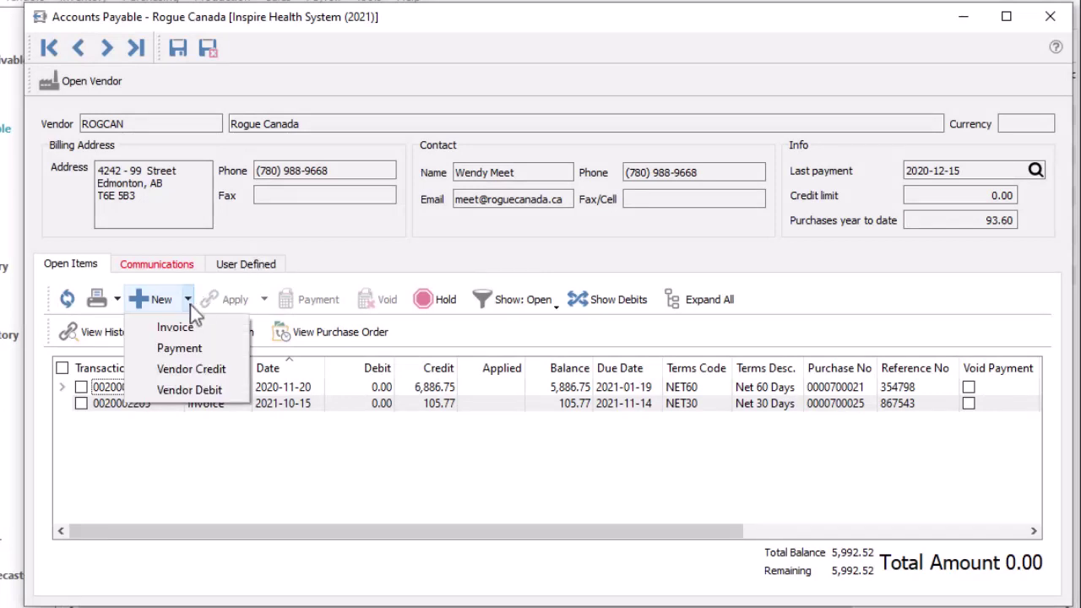
pyautogui.click(182, 348)
pyautogui.click(641, 597)
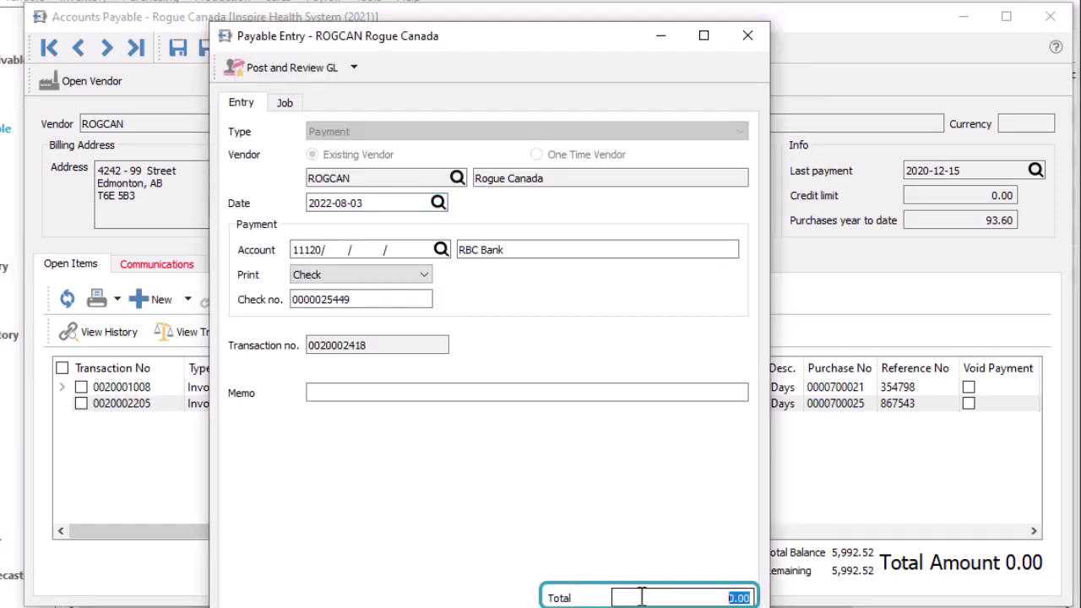
pyautogui.write('105.77')
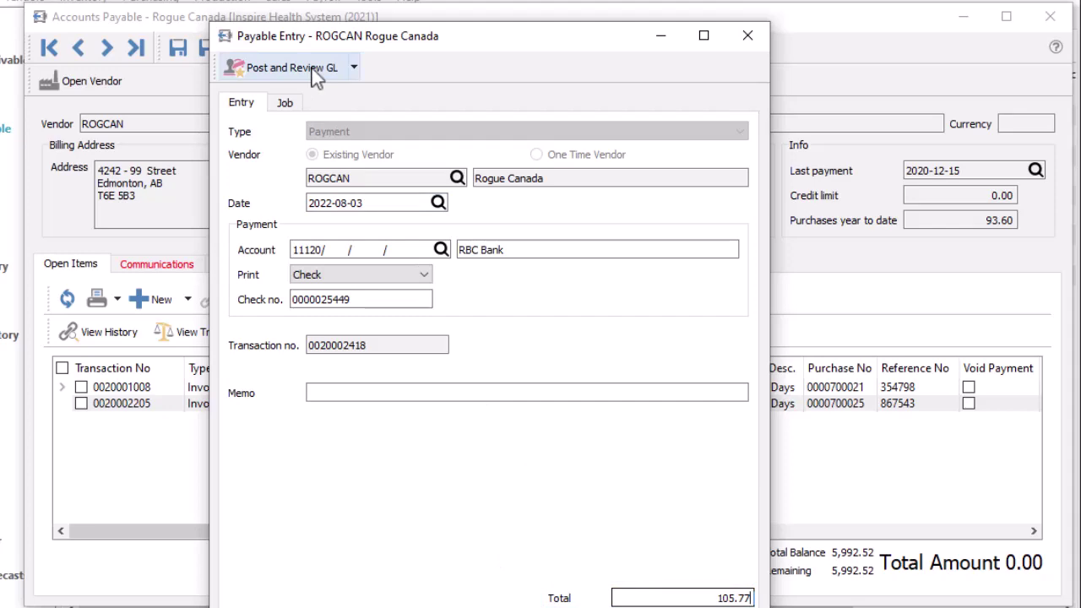
pyautogui.click(314, 76)
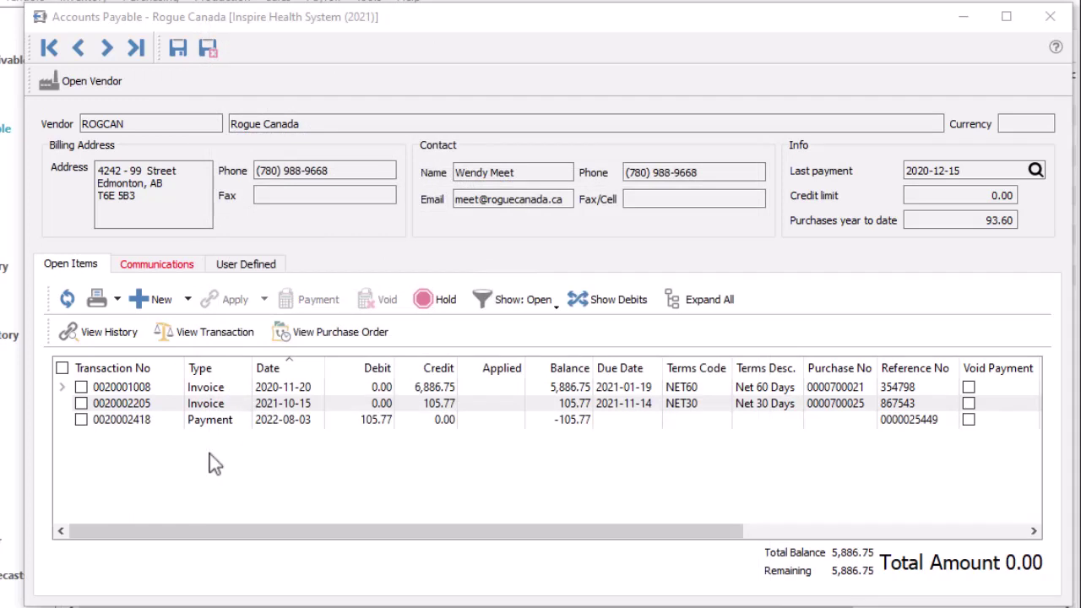
# - Apply the 105.77 payment dated 2022-08-03 to the open invoice dated 2021-10-15
pyautogui.click(81, 419)
pyautogui.click(81, 404)
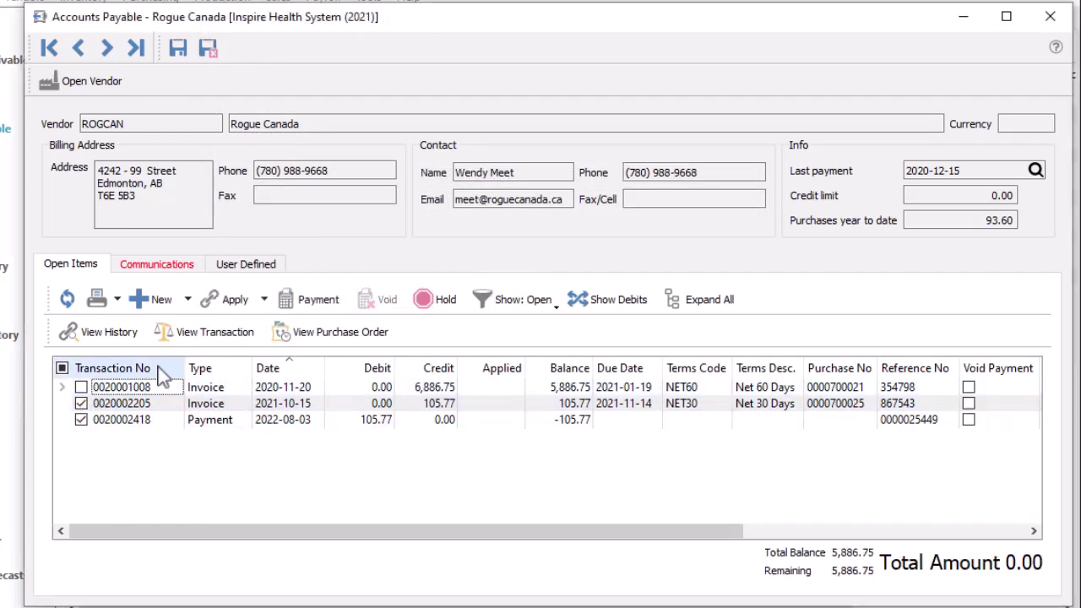
pyautogui.click(229, 300)
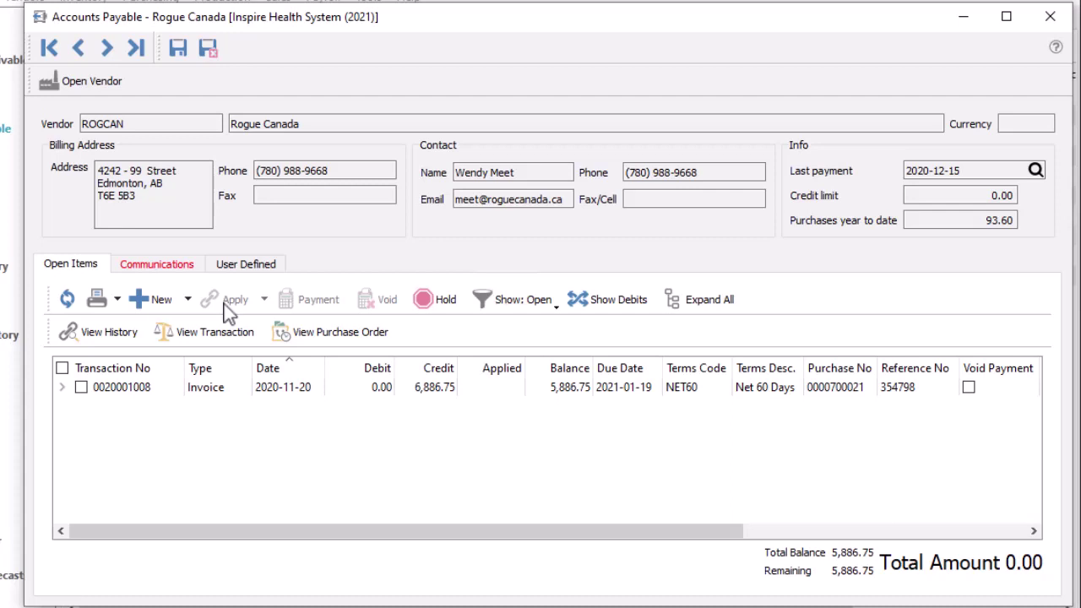
# - Select the 2020-11-20 invoice and look at the additional apply options
pyautogui.click(80, 387)
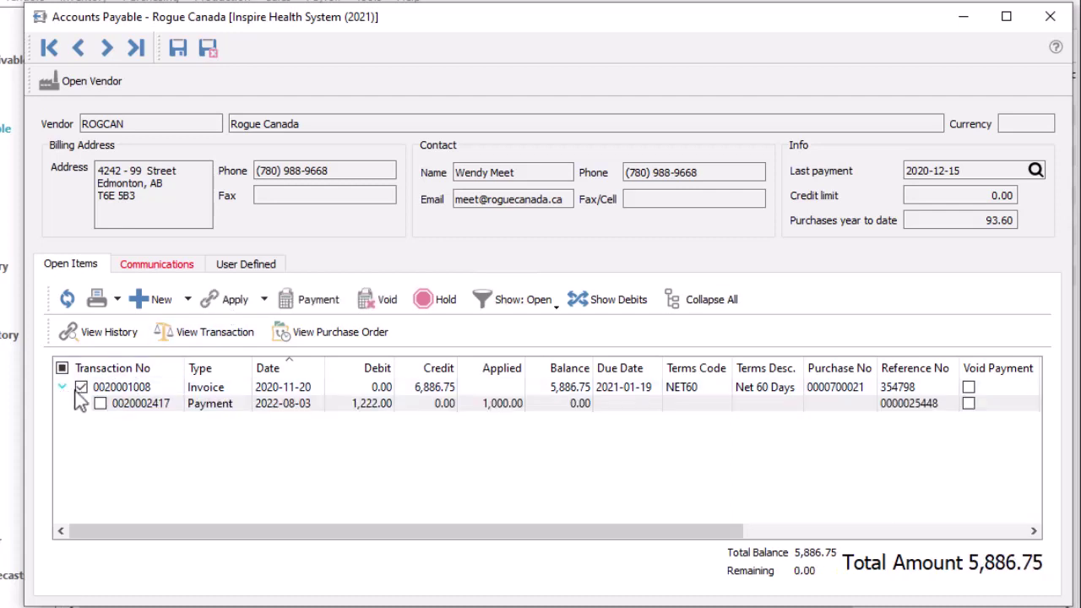
pyautogui.click(264, 298)
pyautogui.click(283, 336)
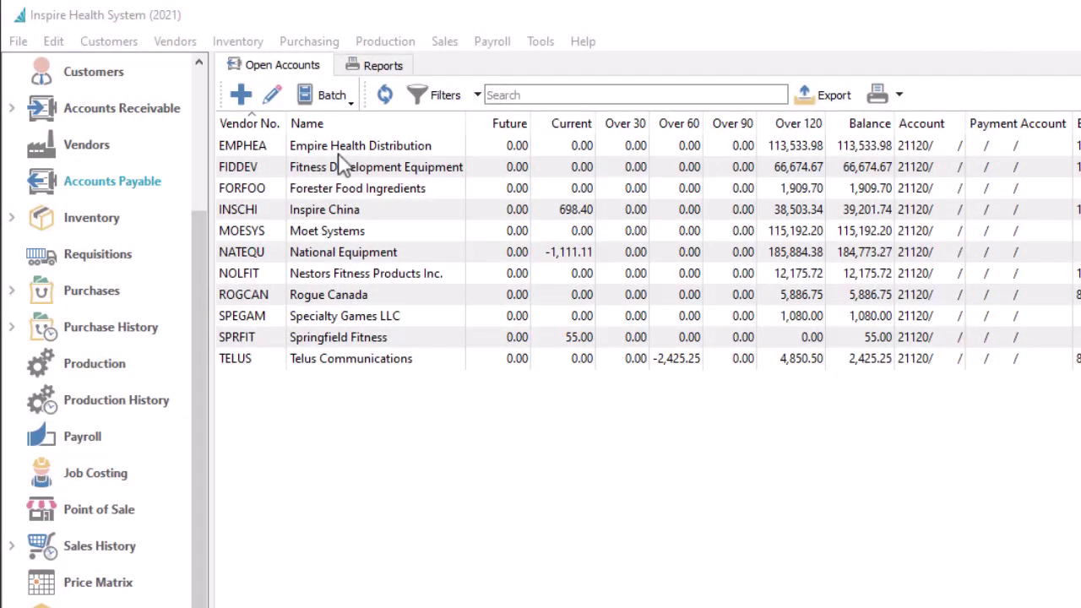
# - Start a new payable entry for existing vendor ROGCAN and set its type to Vendor Credit
pyautogui.click(241, 94)
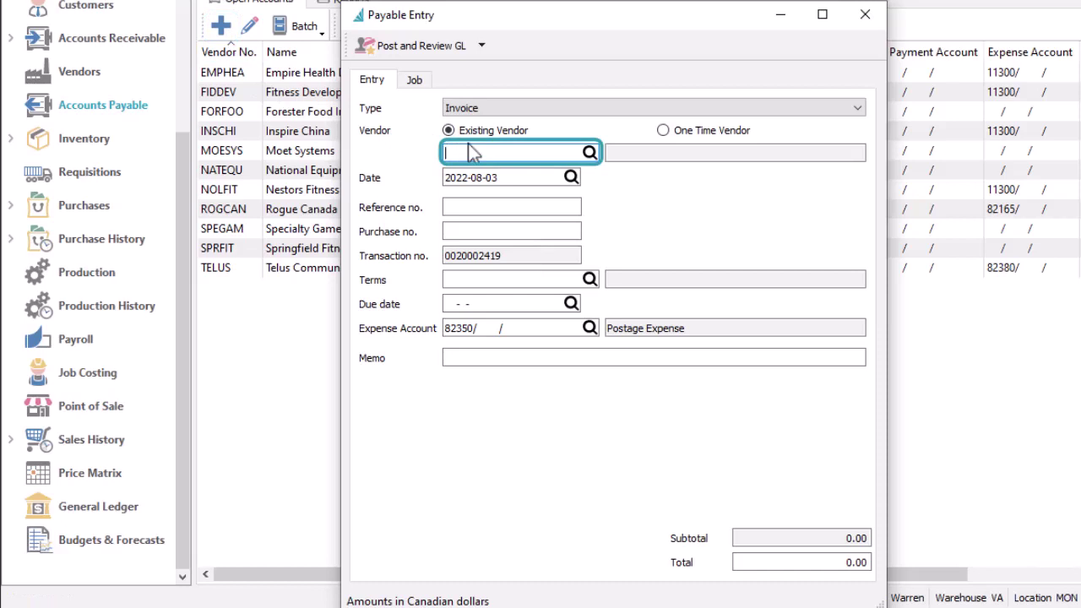
pyautogui.write('RO')
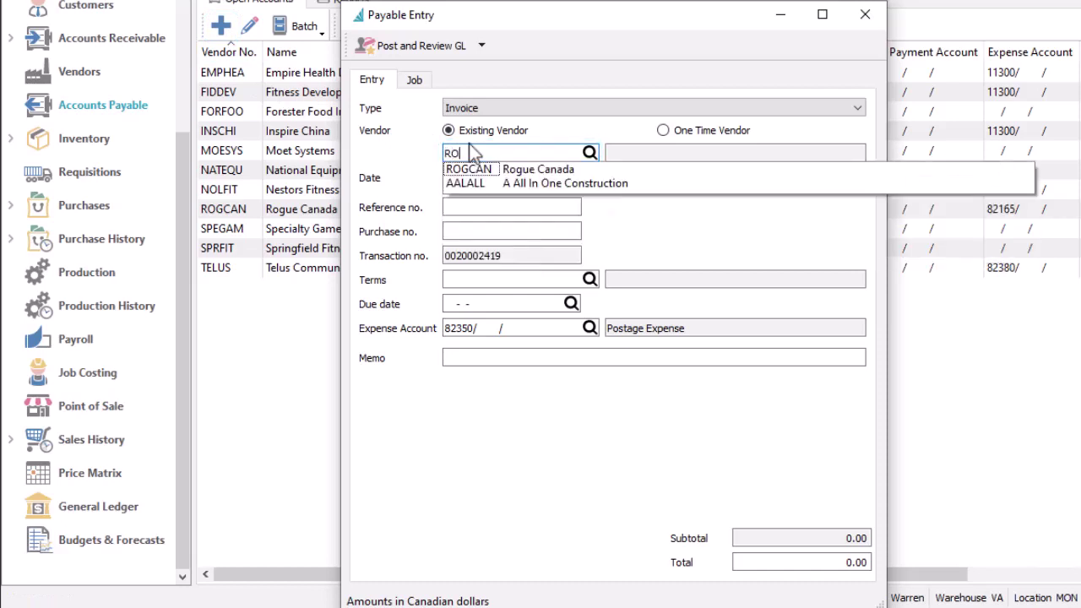
pyautogui.write('G')
pyautogui.click(472, 169)
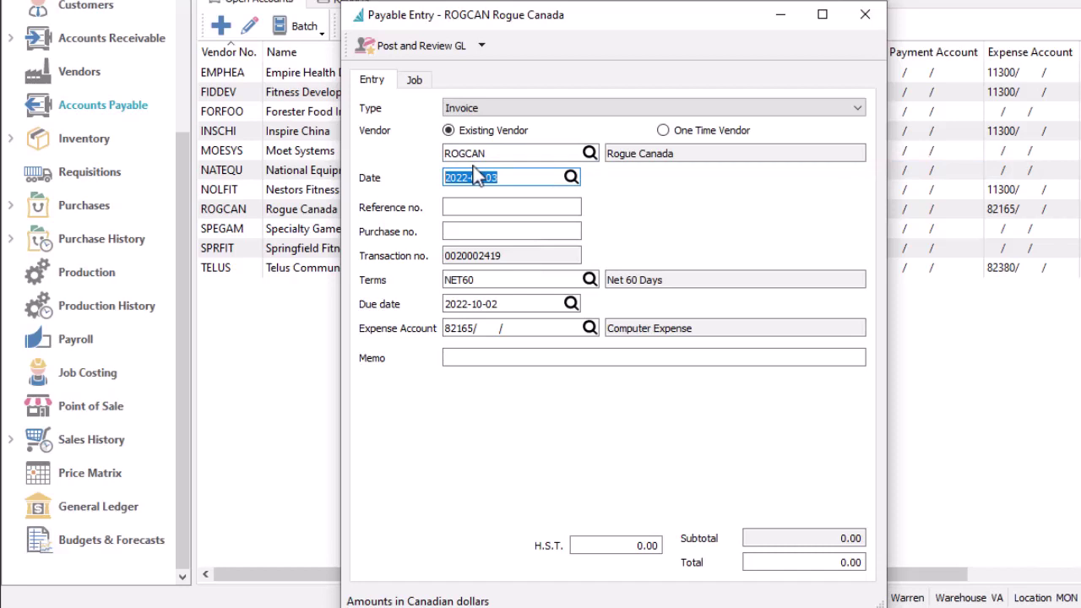
pyautogui.click(509, 110)
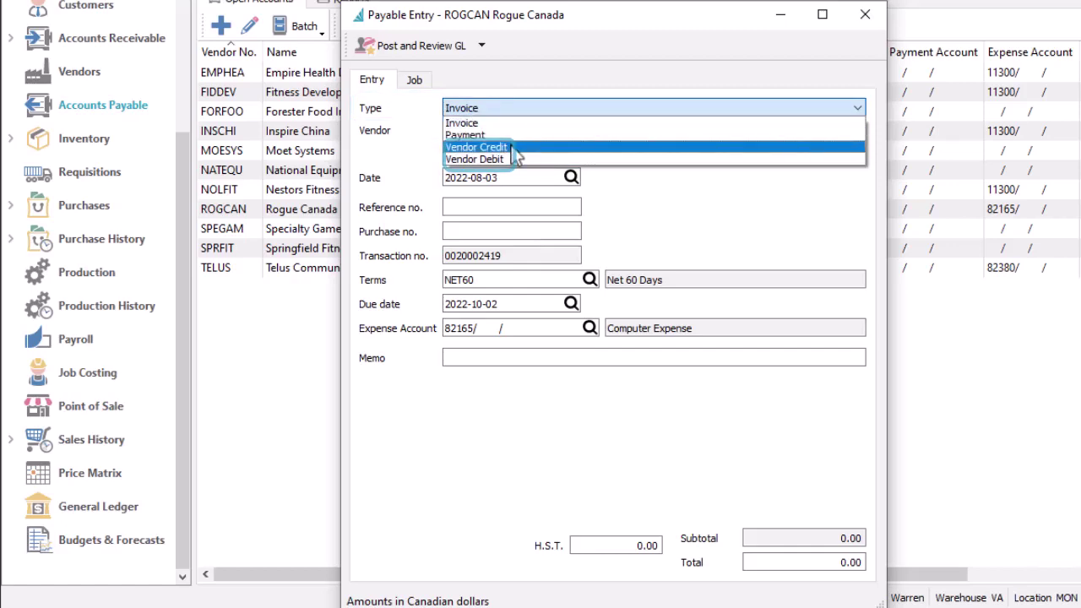
pyautogui.click(511, 147)
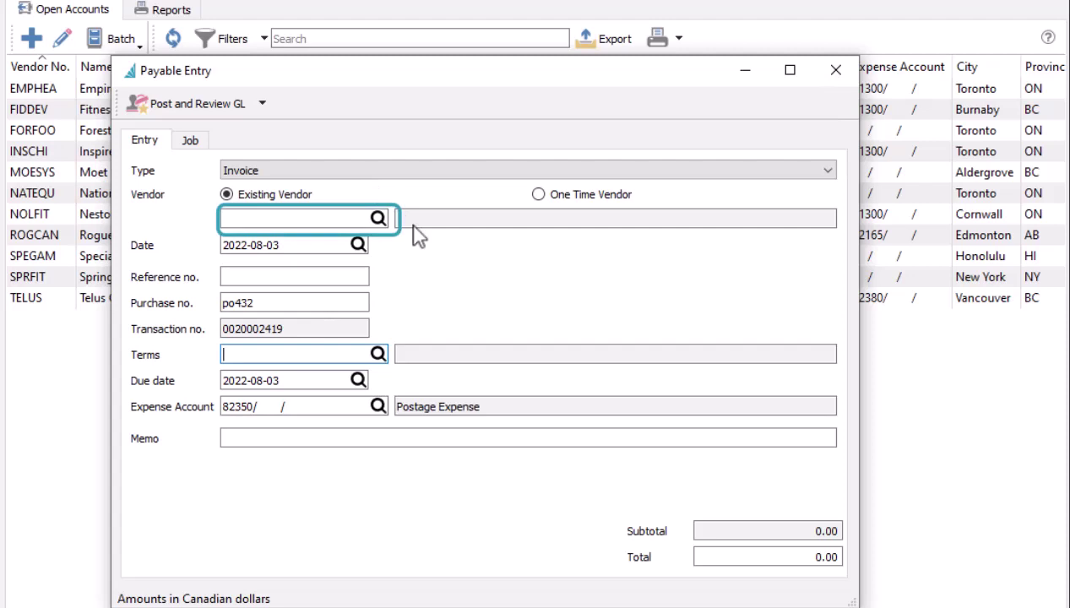
# - Make the invoice entry a One Time Vendor invoice with COD terms and a total of 339
pyautogui.click(541, 200)
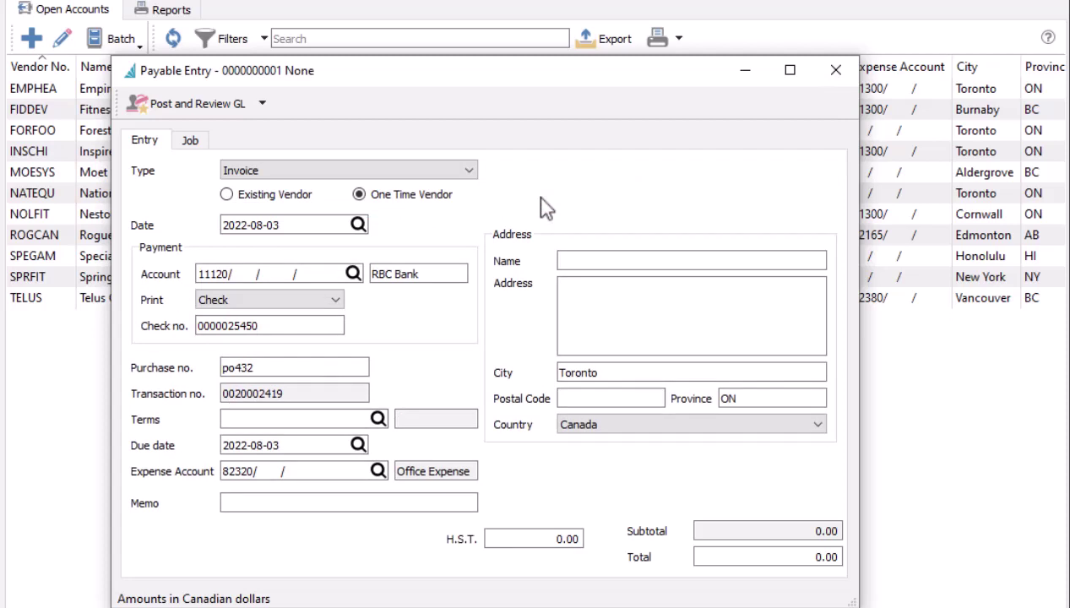
pyautogui.click(299, 416)
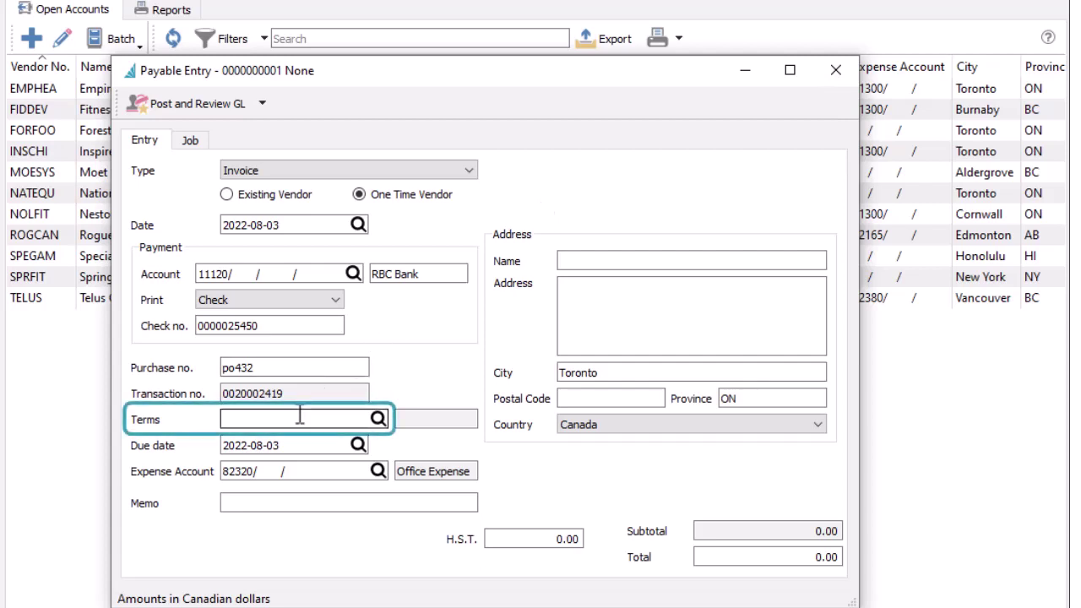
pyautogui.write('COD')
pyautogui.press('Tab')
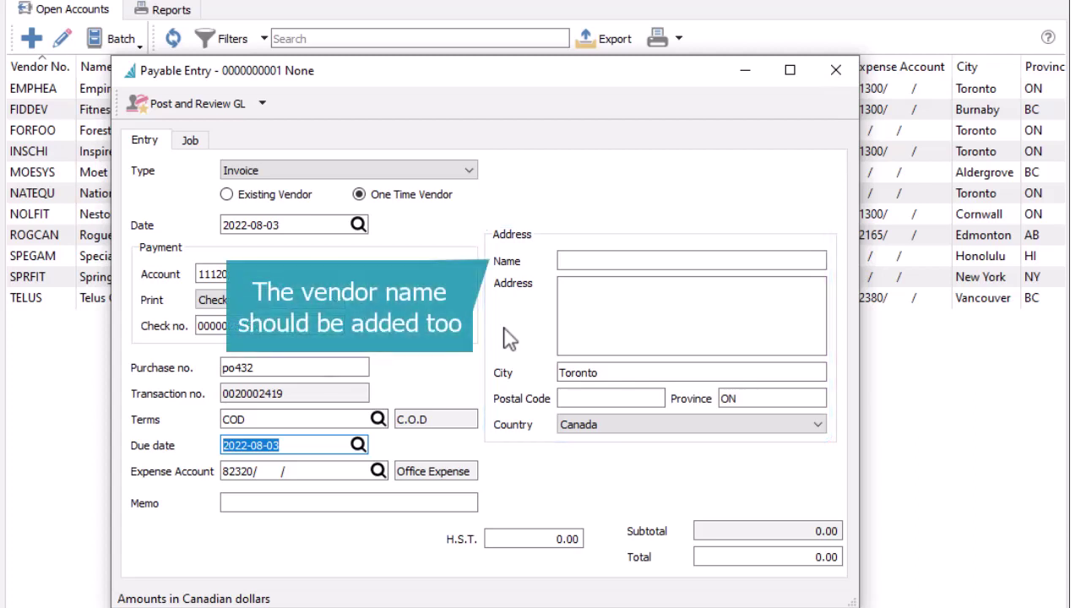
pyautogui.click(719, 556)
pyautogui.write('339')
pyautogui.press('Tab')
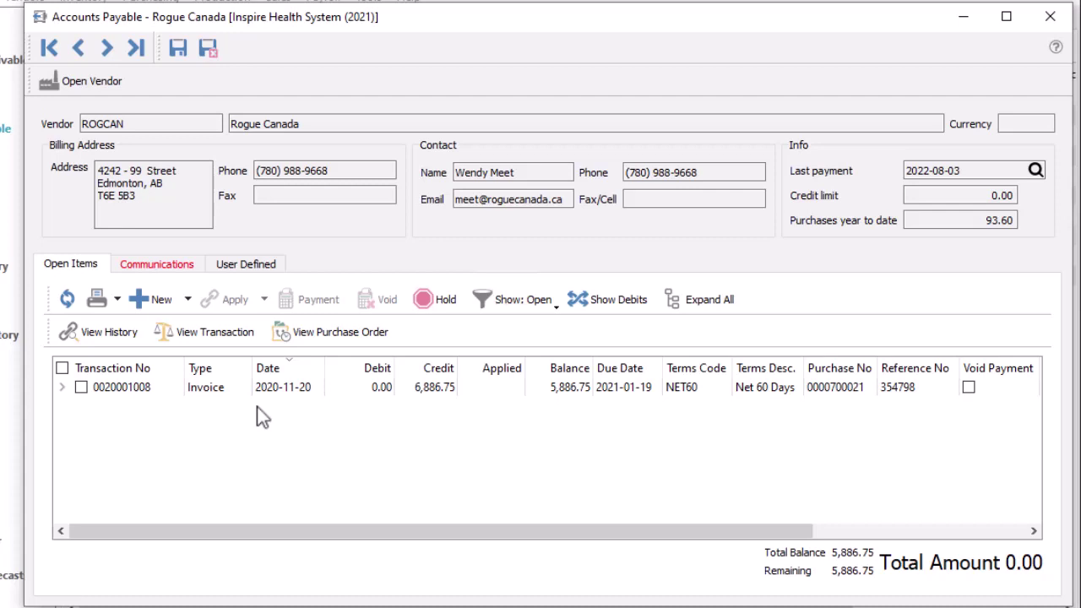
# - Show all Rogue Canada transactions since last fiscal year, organized by debits with every entry expanded
pyautogui.click(490, 304)
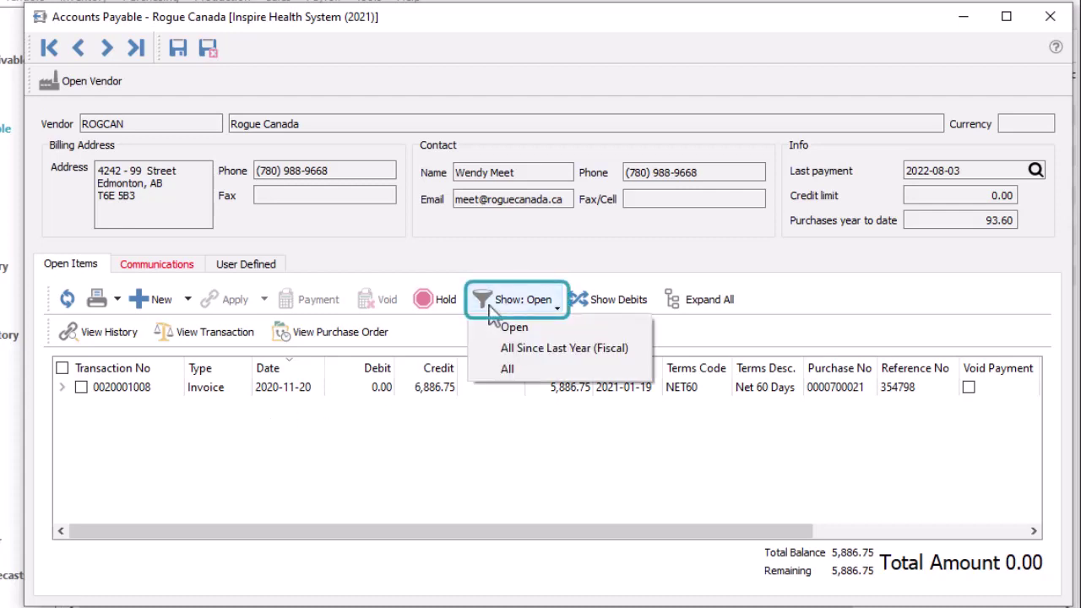
pyautogui.click(488, 353)
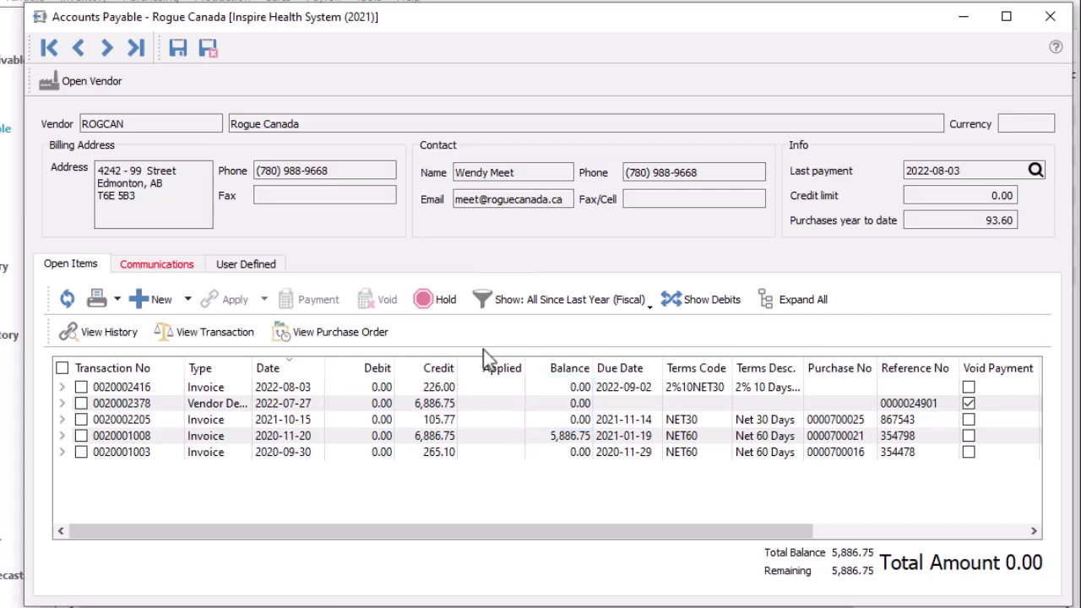
pyautogui.click(61, 387)
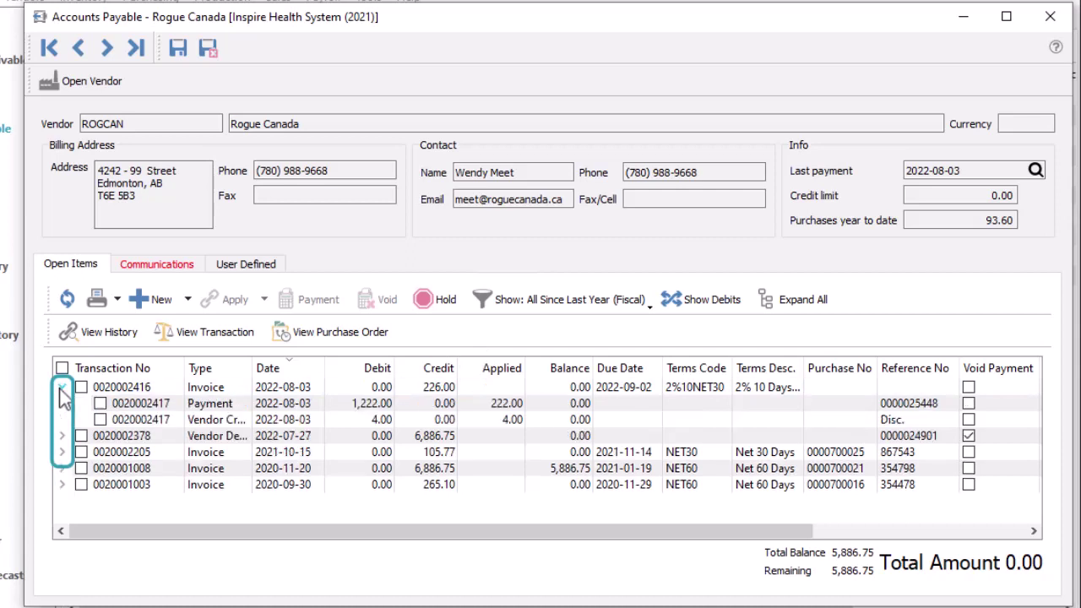
pyautogui.click(777, 306)
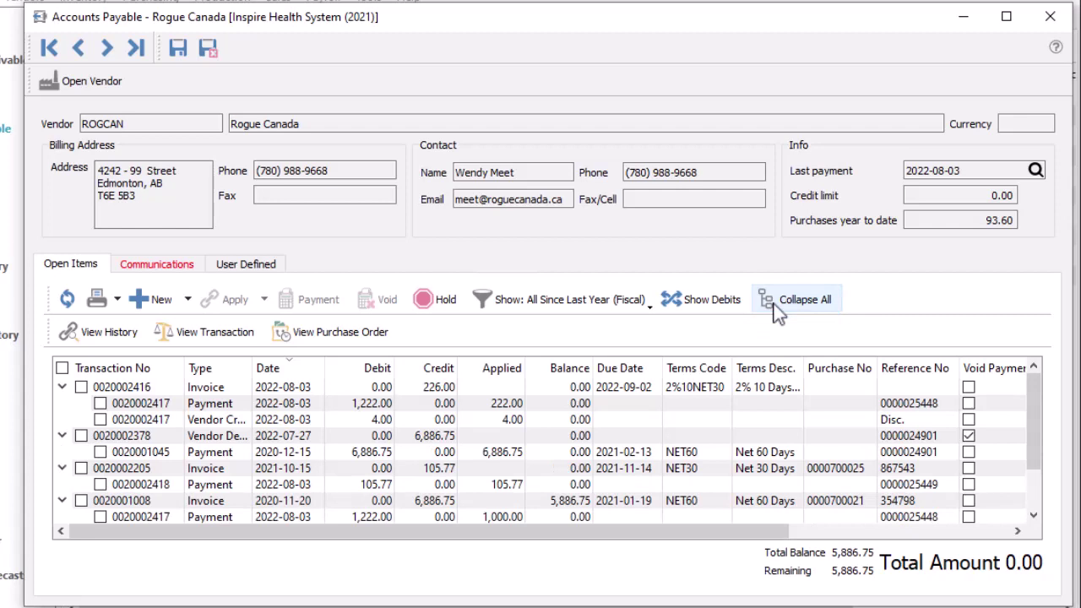
pyautogui.click(708, 303)
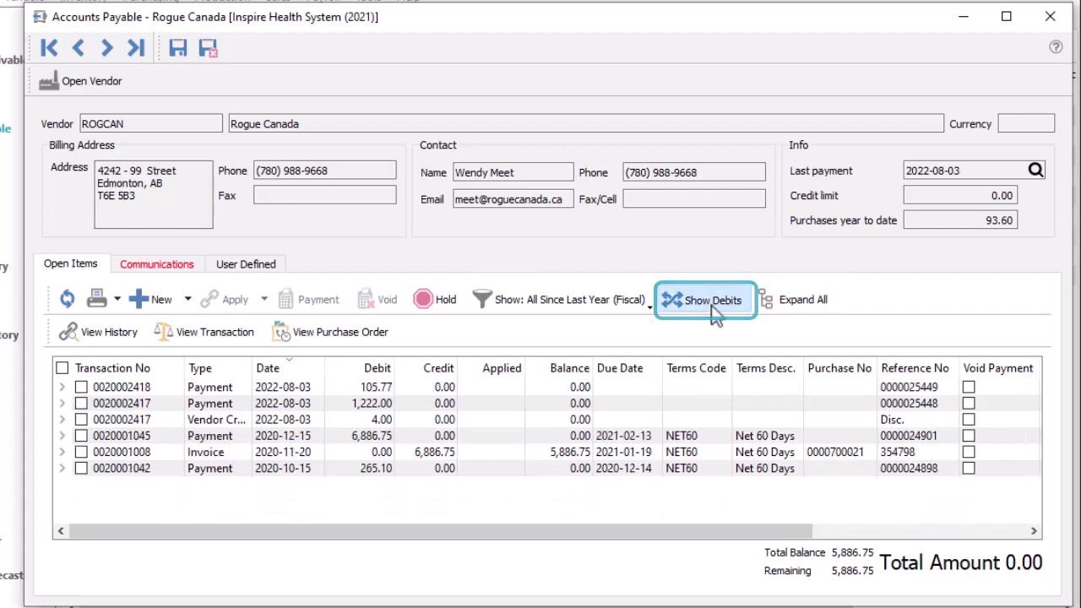
pyautogui.click(777, 314)
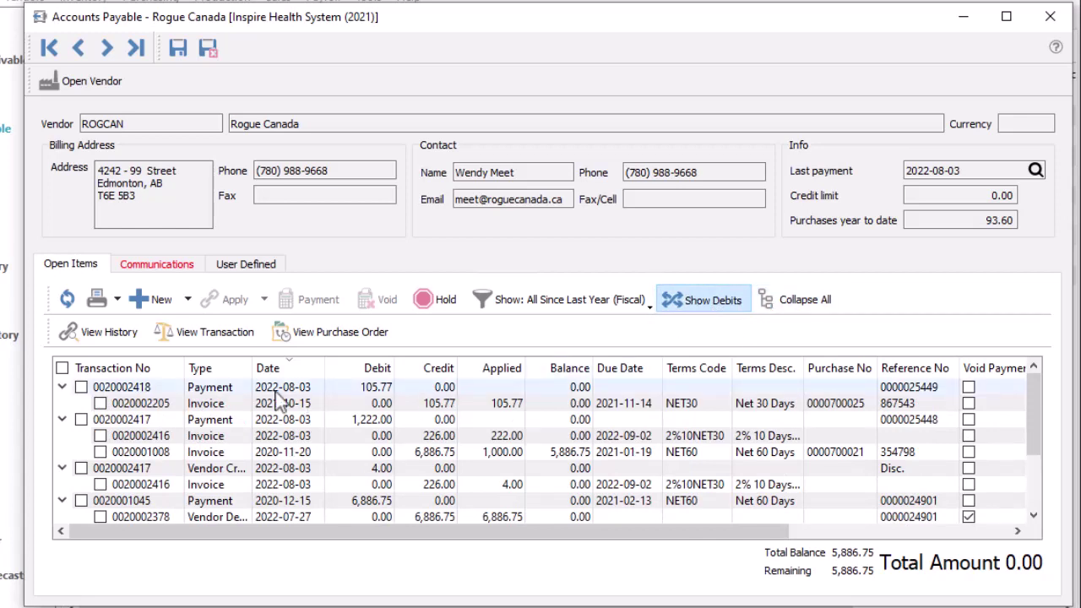
# - View the transaction history of the 105.77 payment, check its user action dates and close the history
pyautogui.click(166, 389)
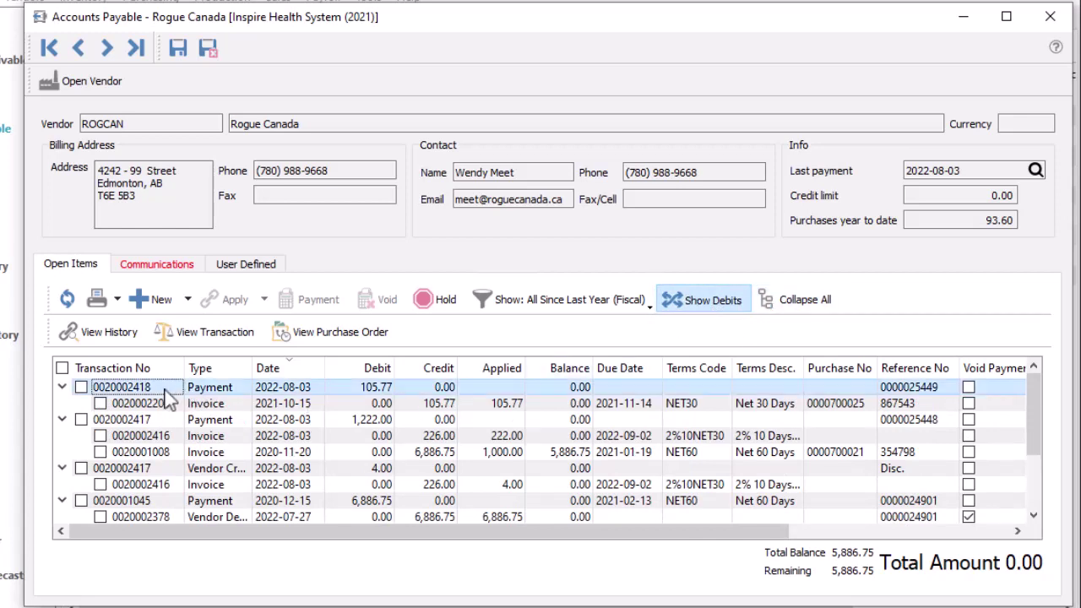
pyautogui.click(125, 339)
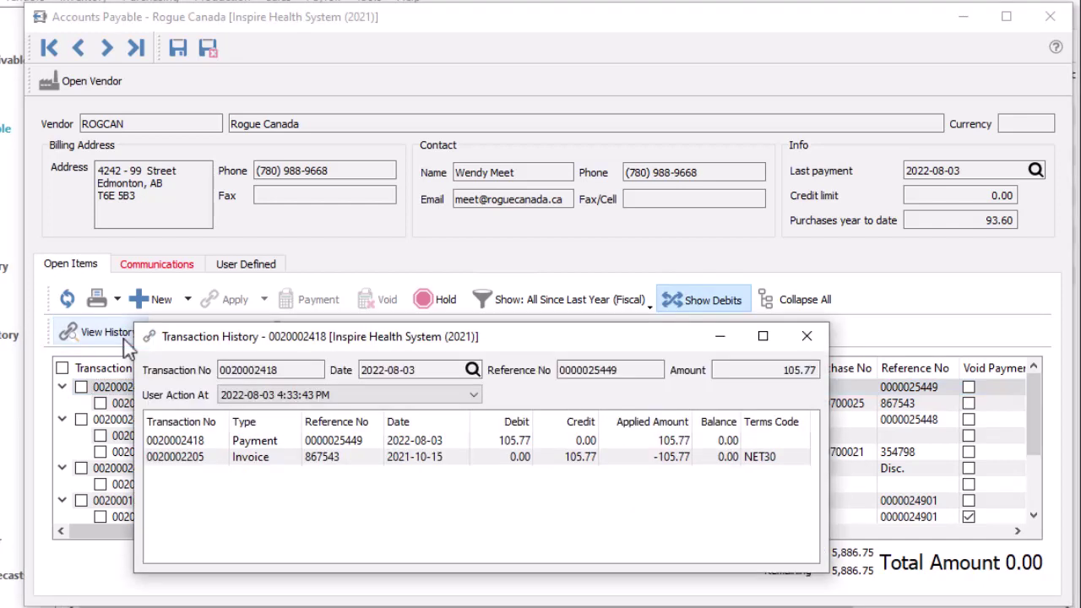
pyautogui.click(357, 395)
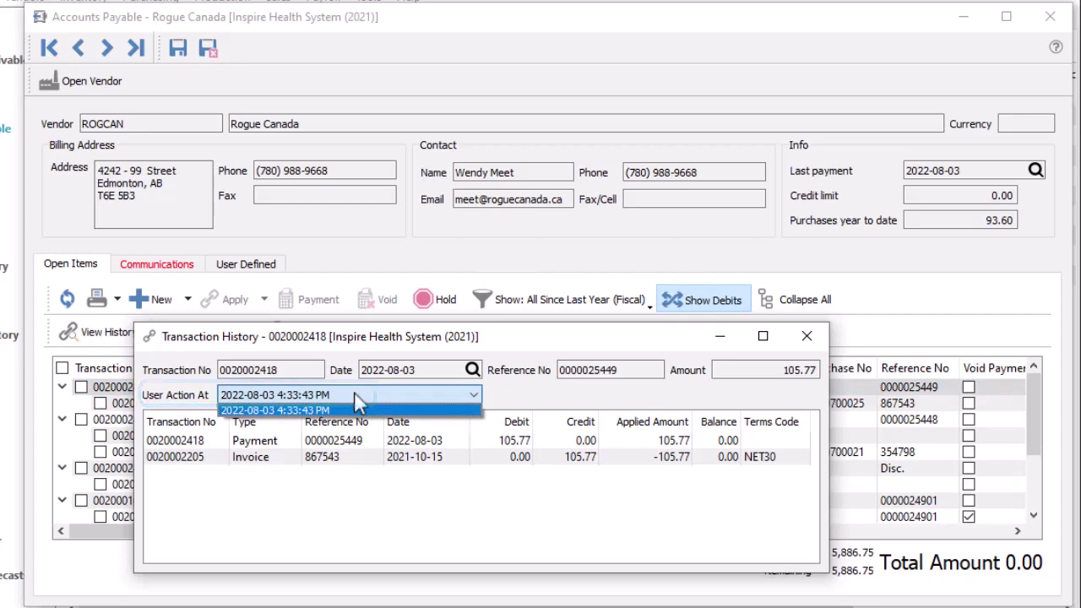
pyautogui.click(805, 340)
pyautogui.click(805, 339)
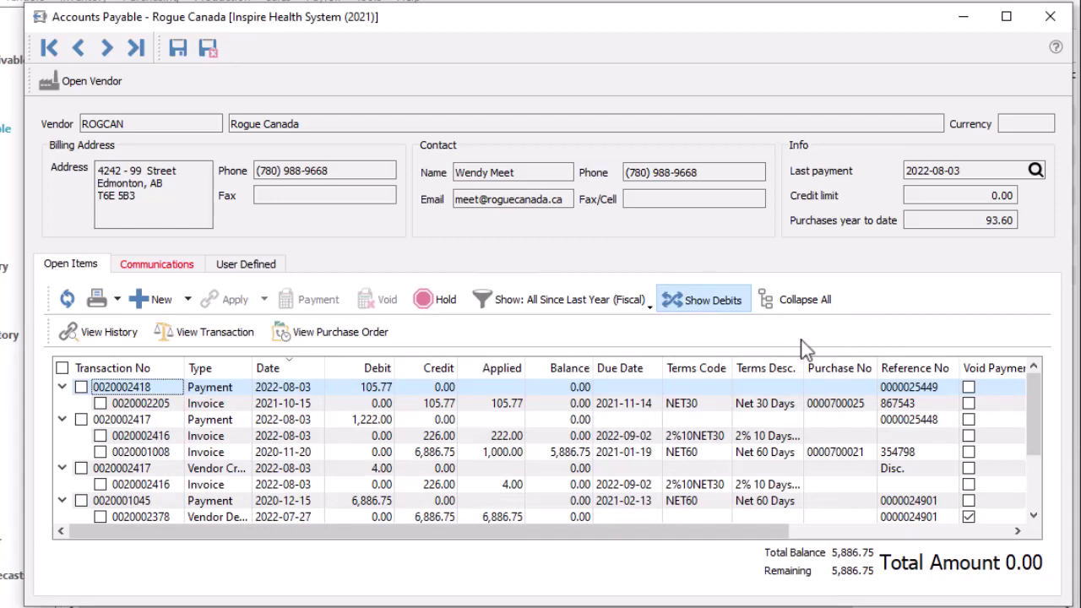
# - Void the 105.77 payment and highlight the 2021-10-15 invoice it had paid
pyautogui.click(82, 387)
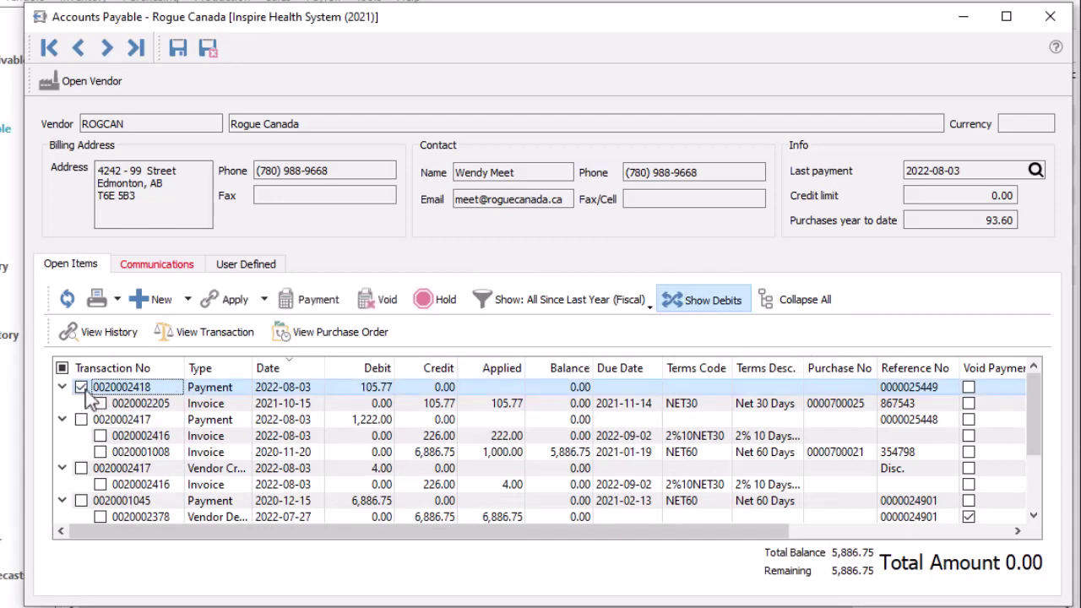
pyautogui.click(372, 304)
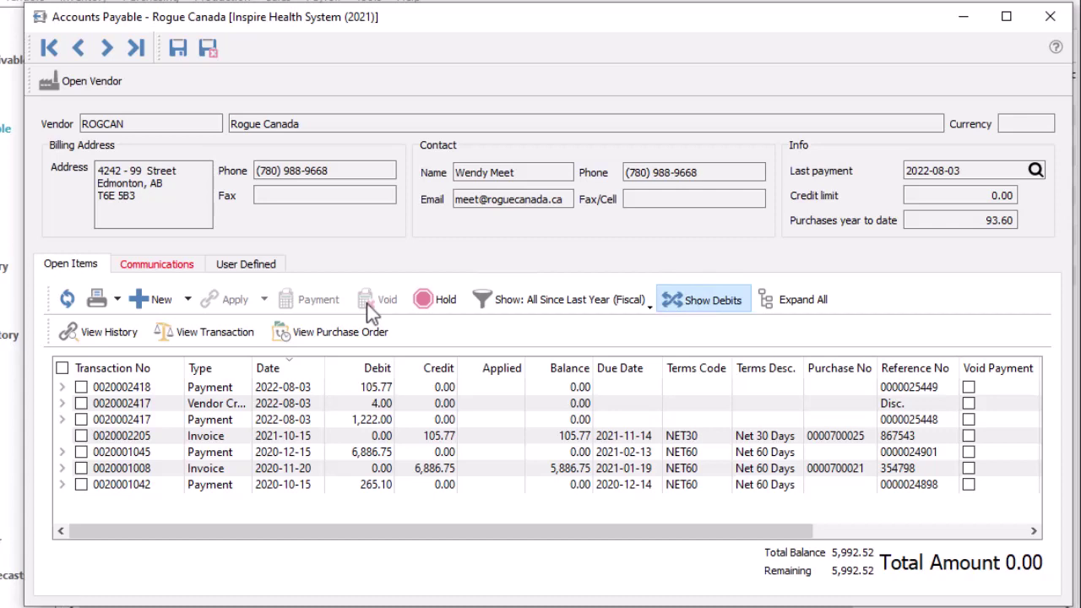
pyautogui.click(236, 437)
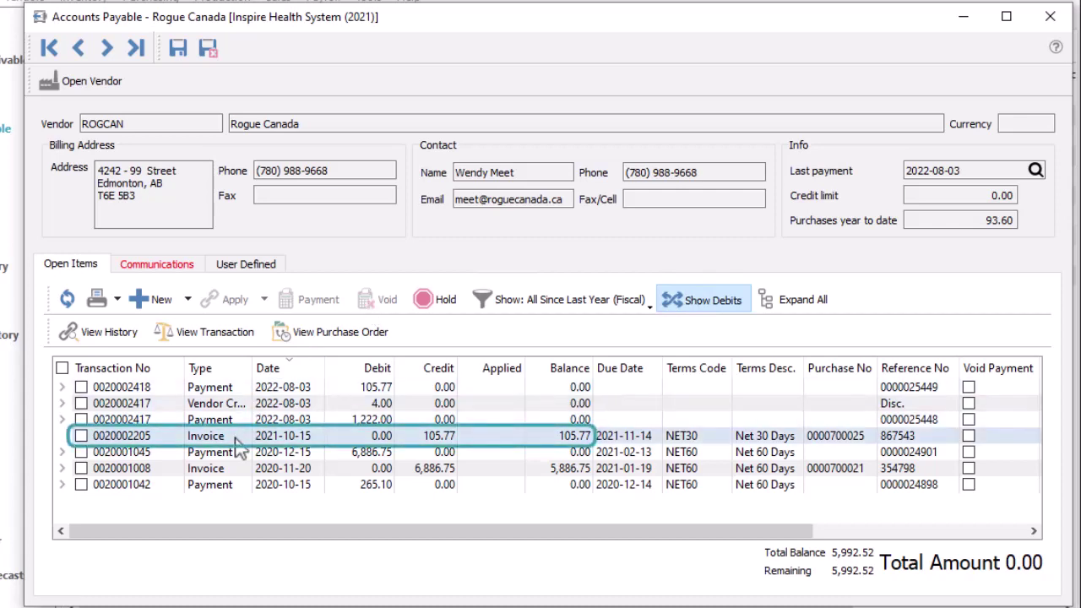